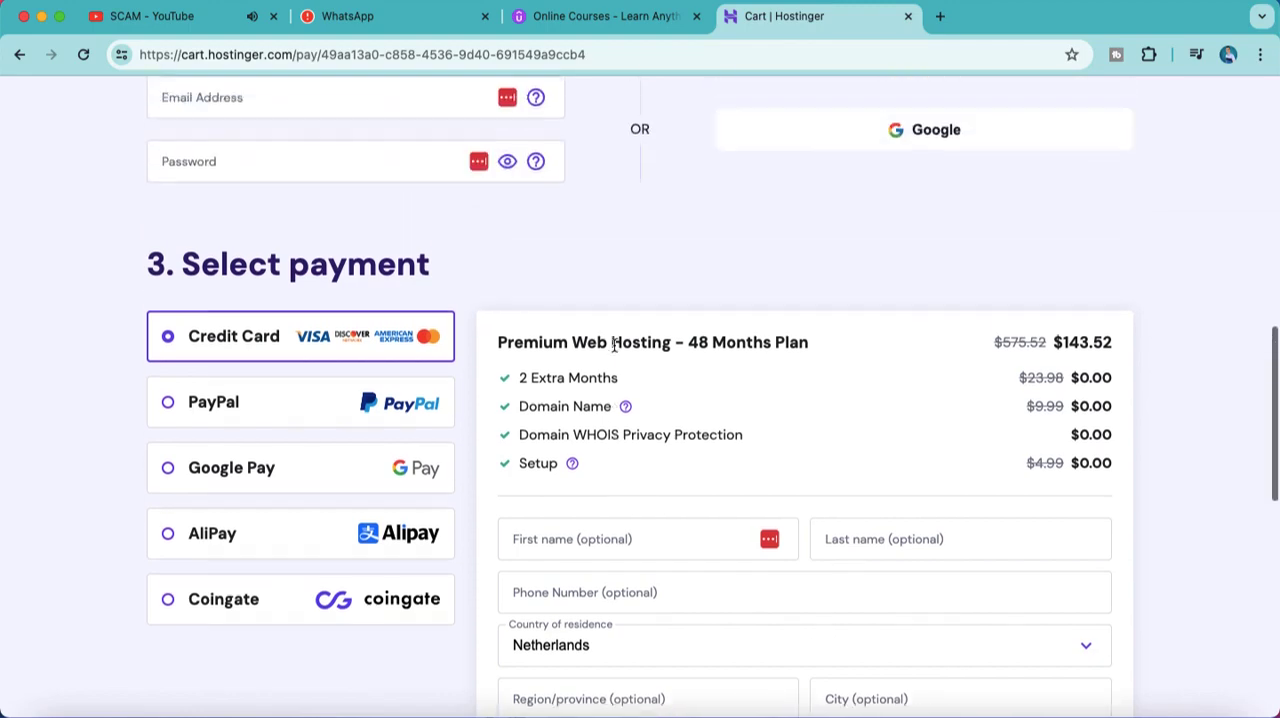
Step: Select the 1 month period for the Premium Web Hosting plan and review its order summary and payment fields
scroll(457, 360, "up", 1)
scroll(457, 360, "up", 2)
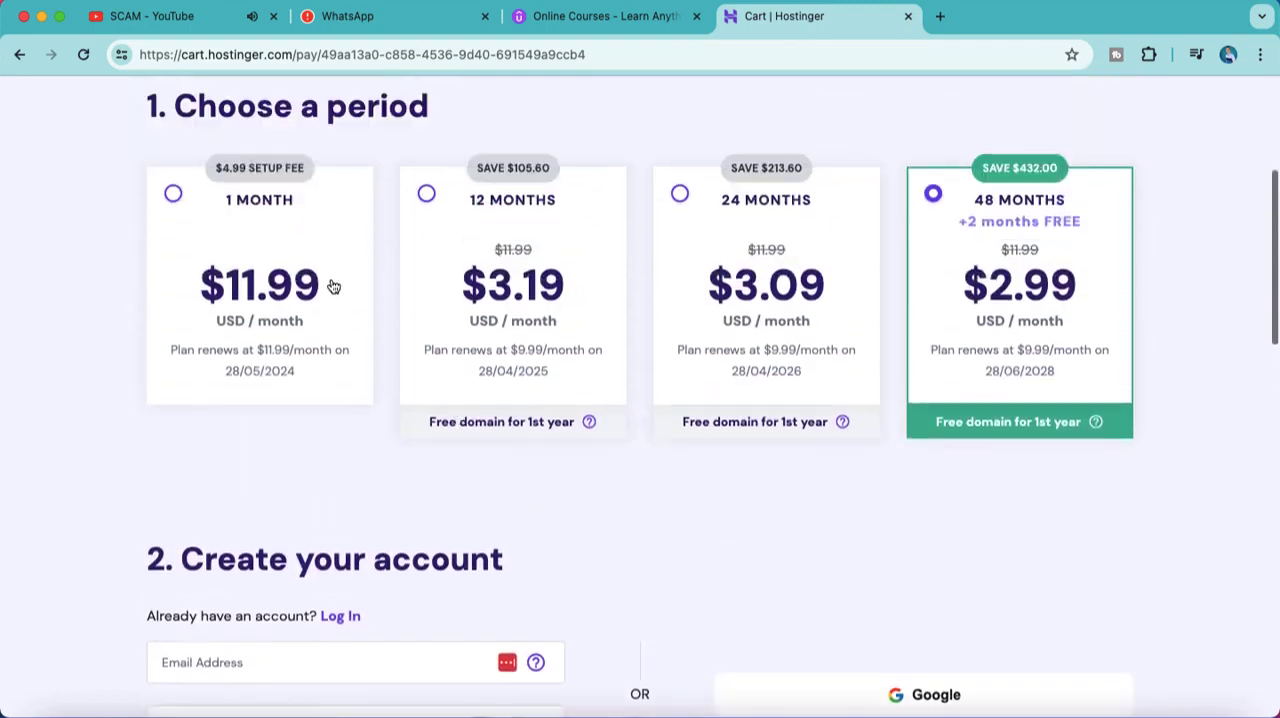
left_click(332, 286)
scroll(785, 461, "down", 7)
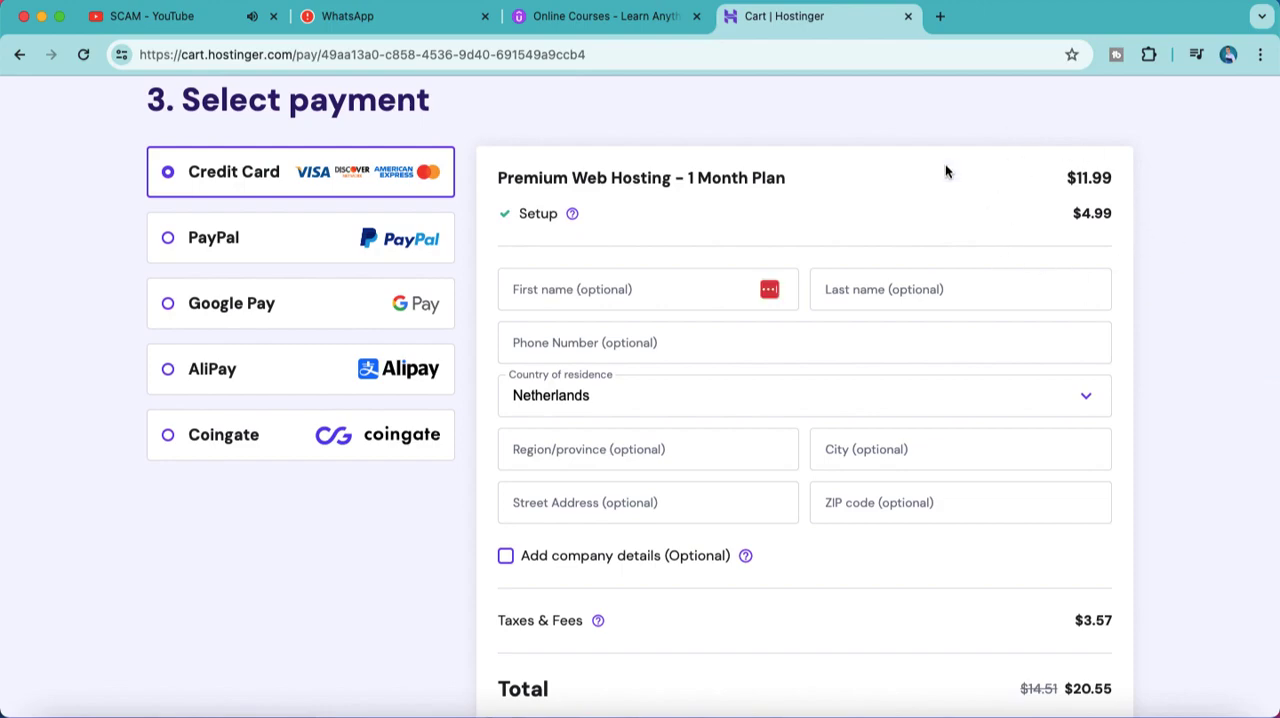
scroll(1014, 355, "down", 5)
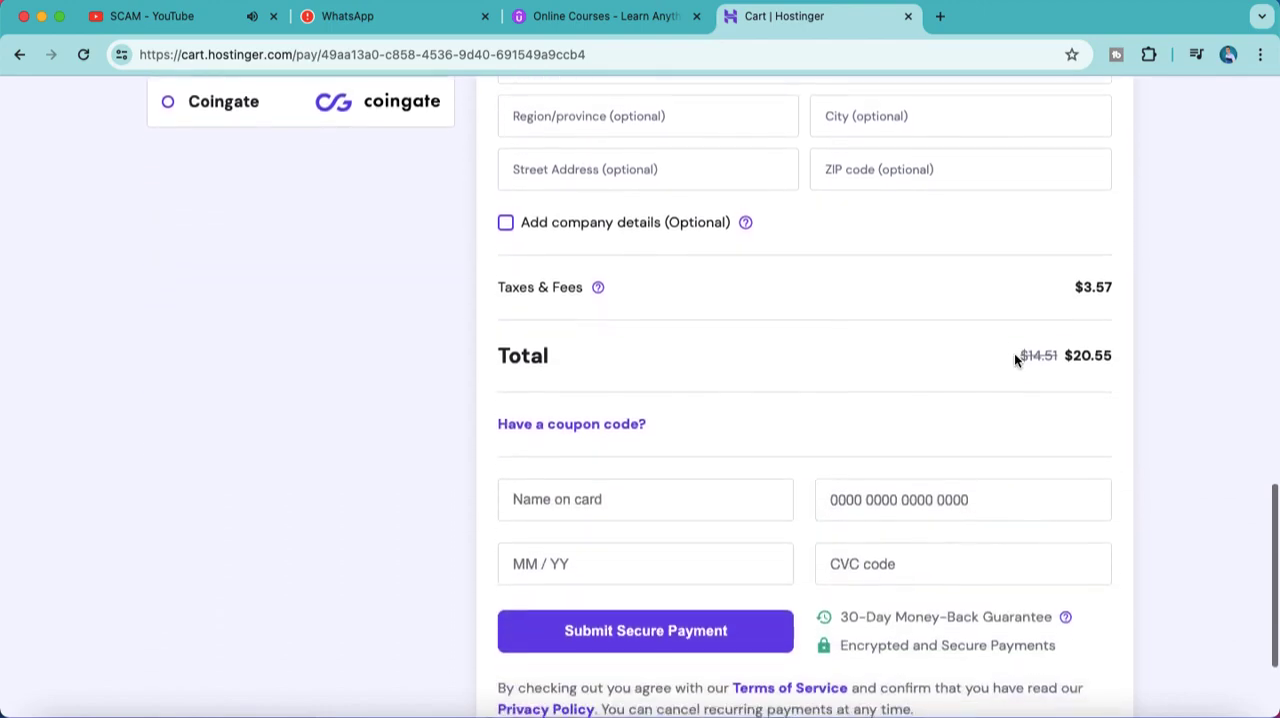
scroll(1014, 353, "down", 3)
Step: Log in to the existing Hostinger account using the saved email address and password
scroll(1014, 353, "up", 15)
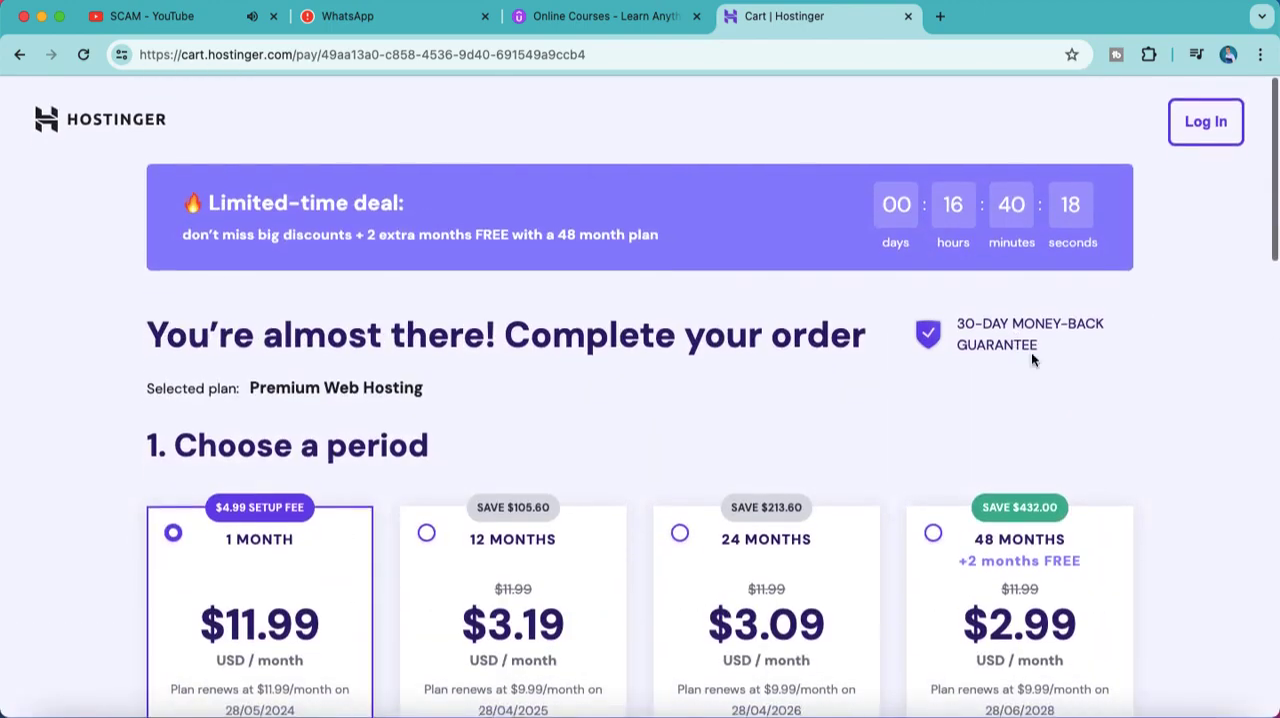
left_click(1191, 122)
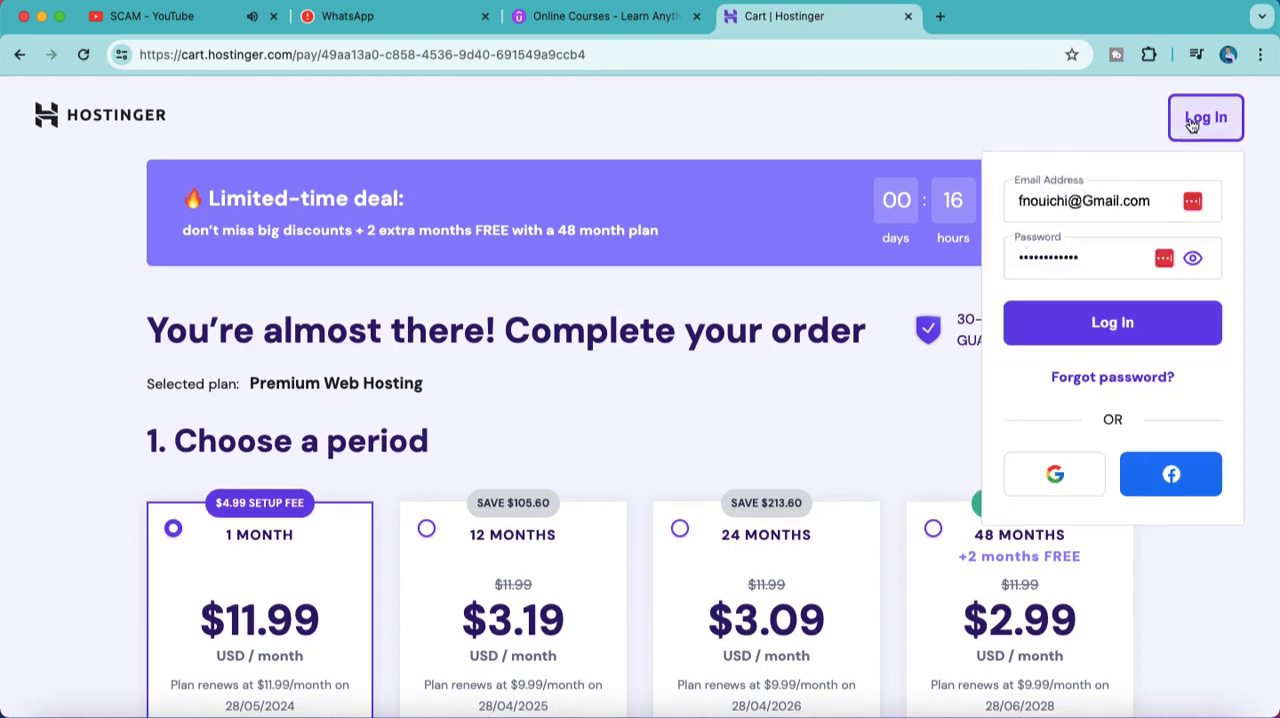
left_click(1132, 342)
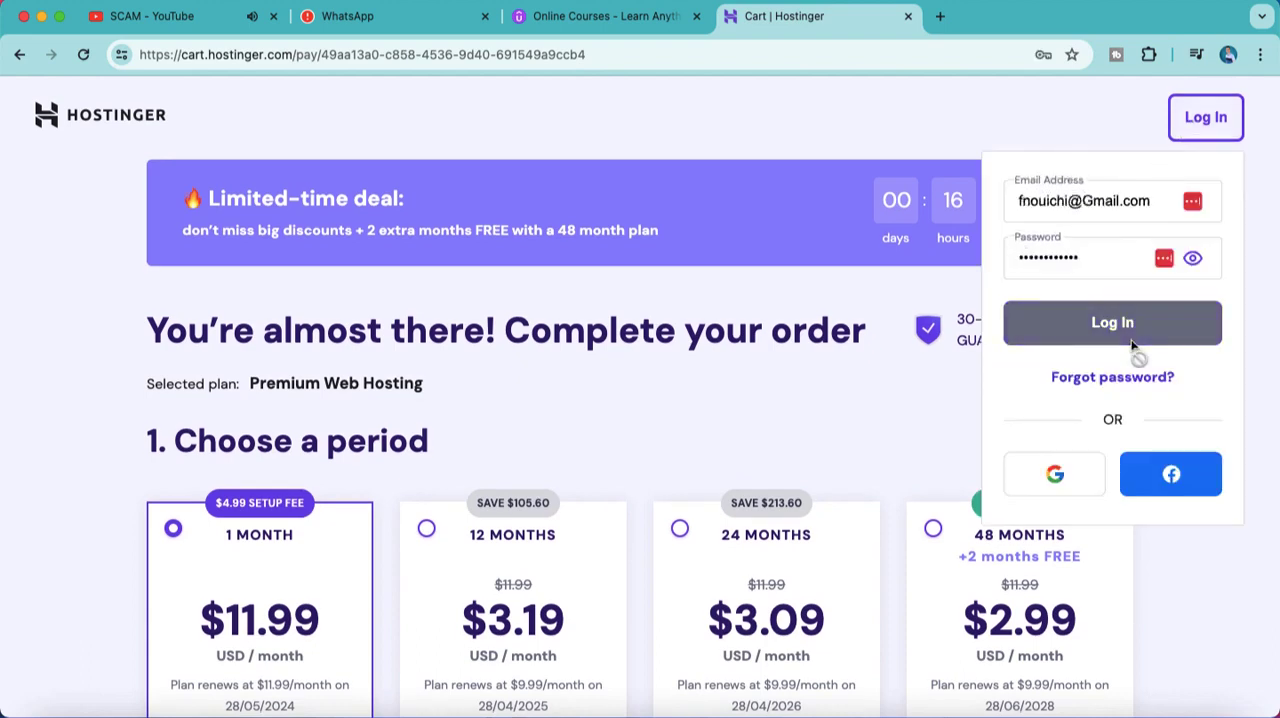
left_click(958, 326)
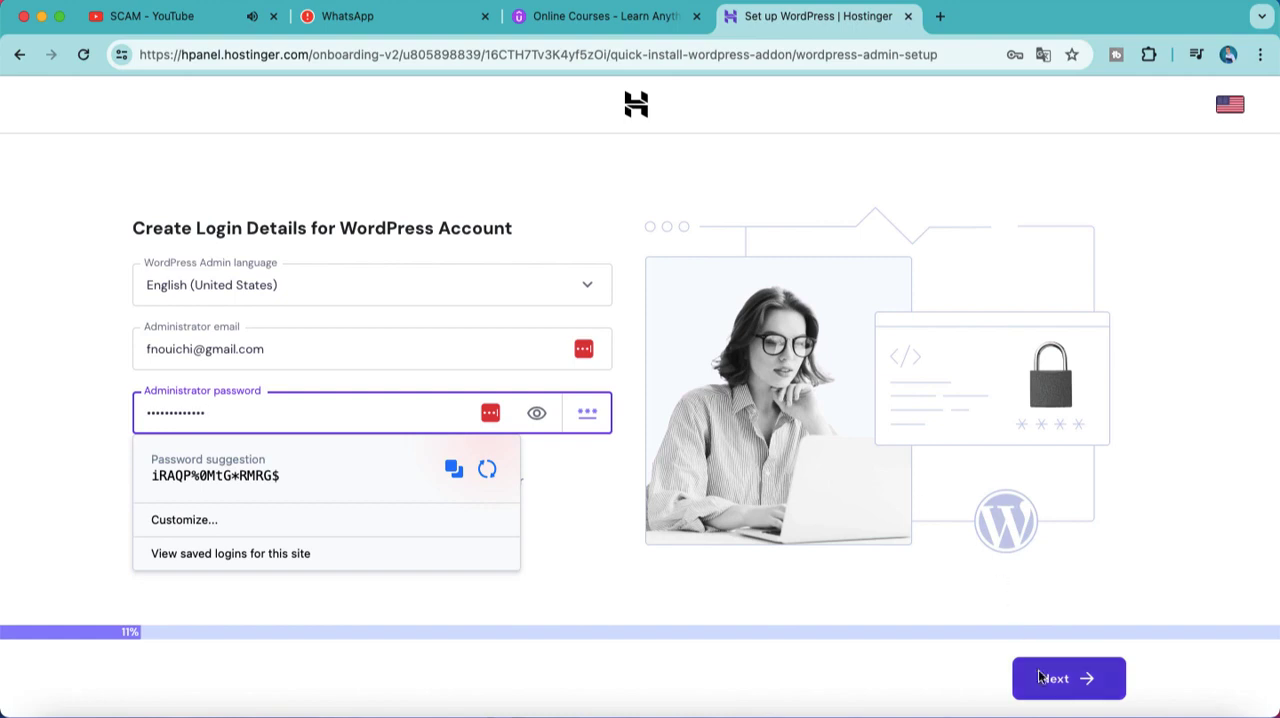
Step: Fill the WordPress administrator password with the password manager's suggested password and continue the setup
left_click(1040, 678)
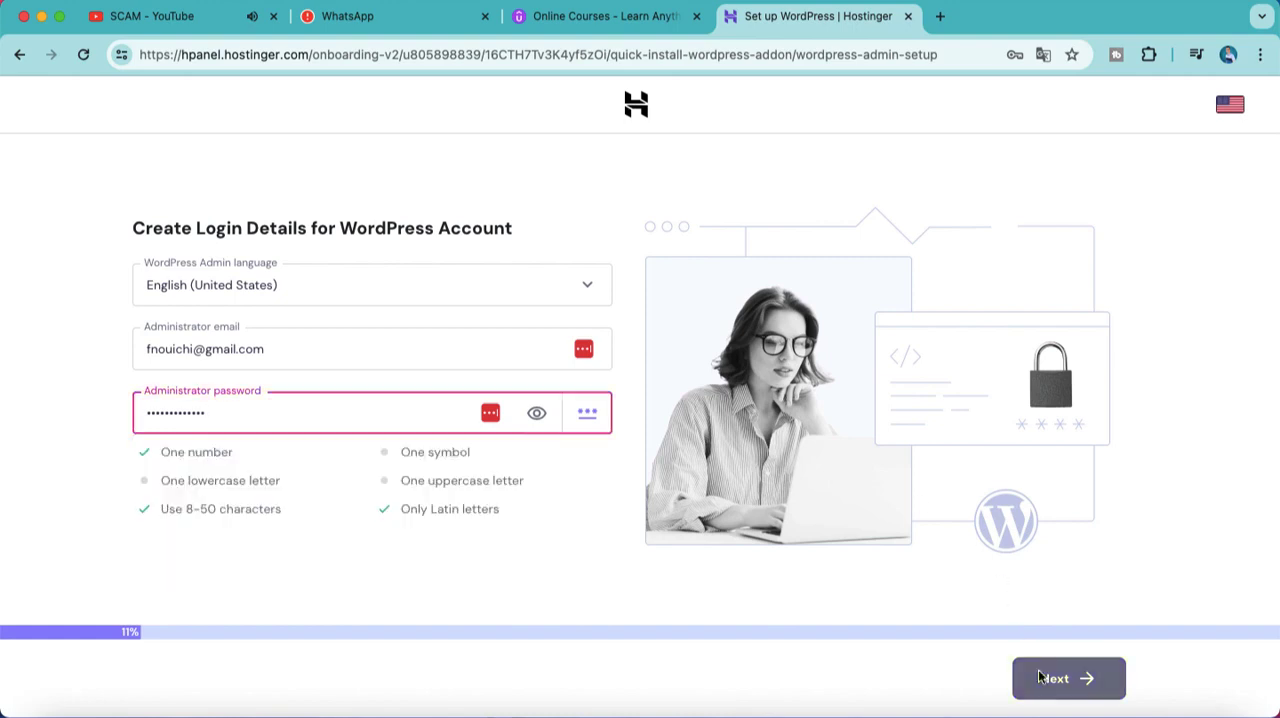
left_click(379, 408)
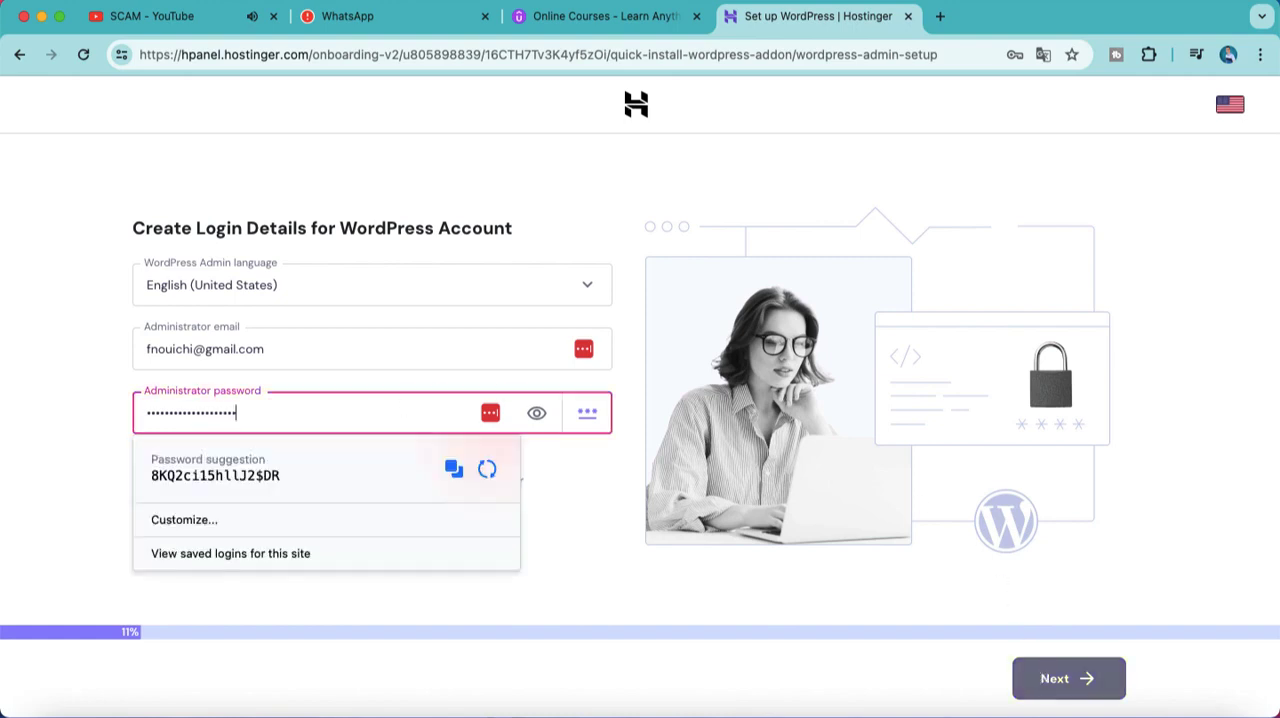
left_click(508, 601)
left_click(326, 410)
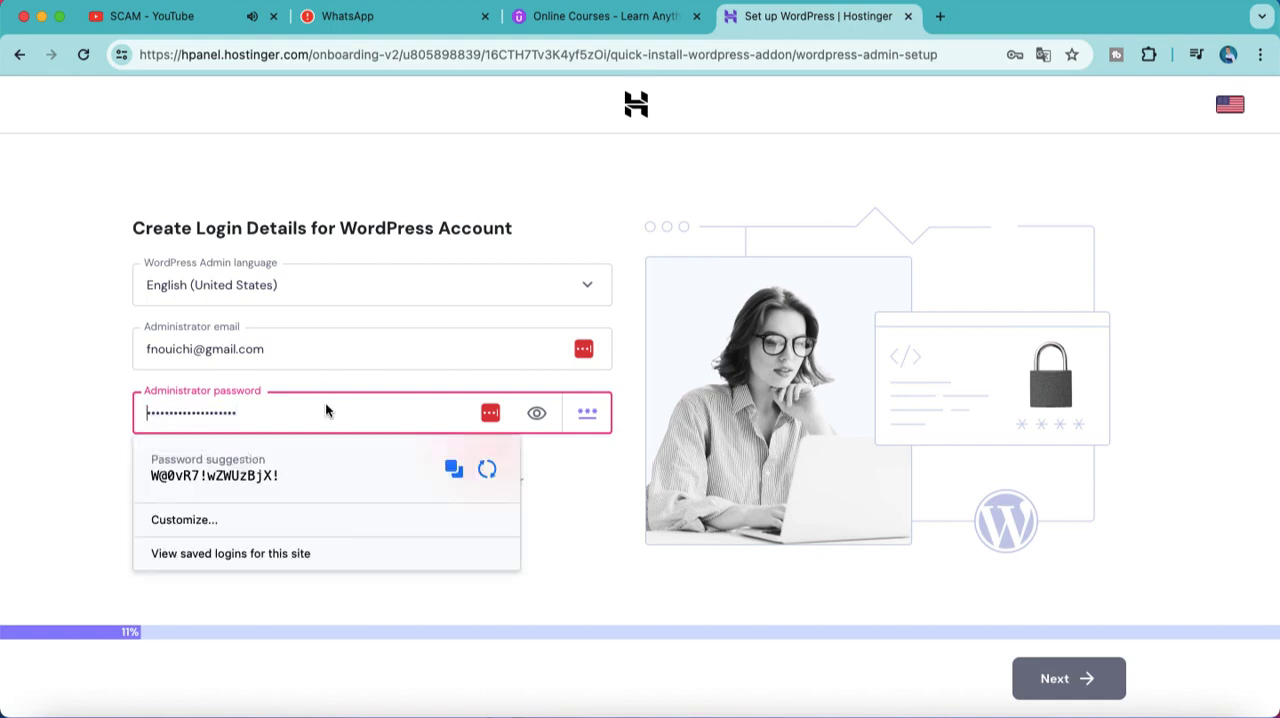
left_click(207, 488)
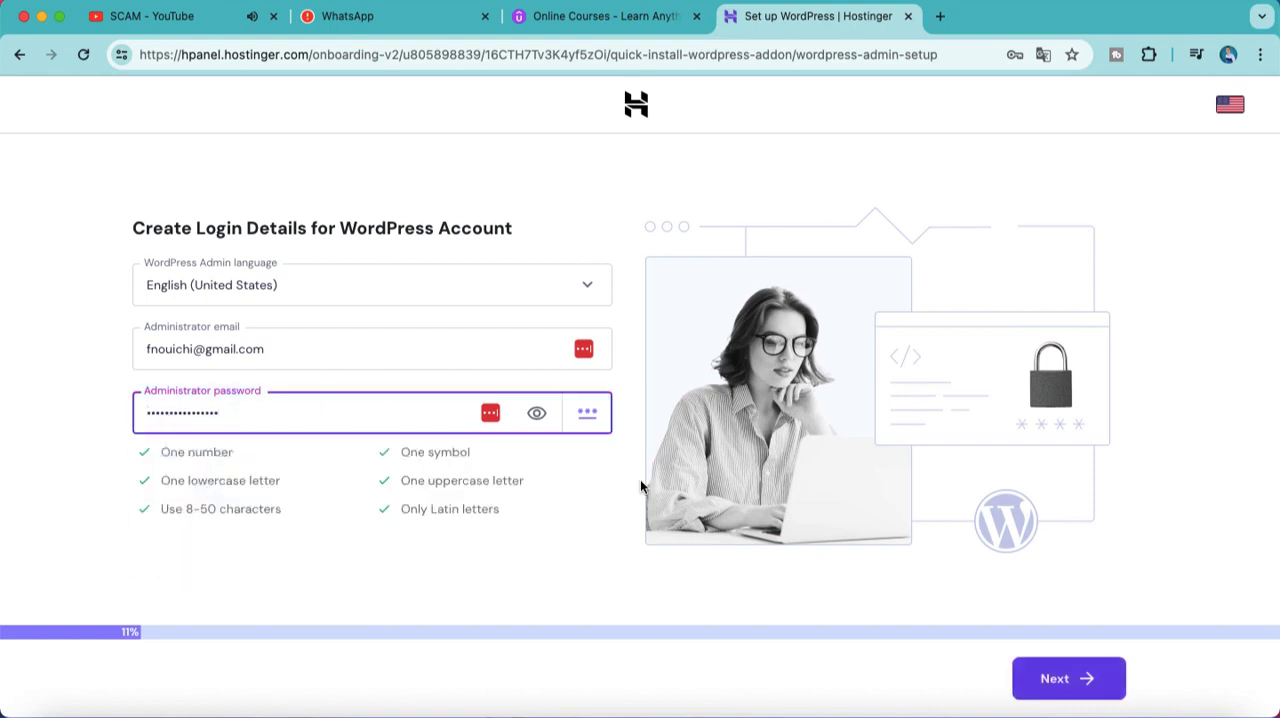
left_click(1050, 688)
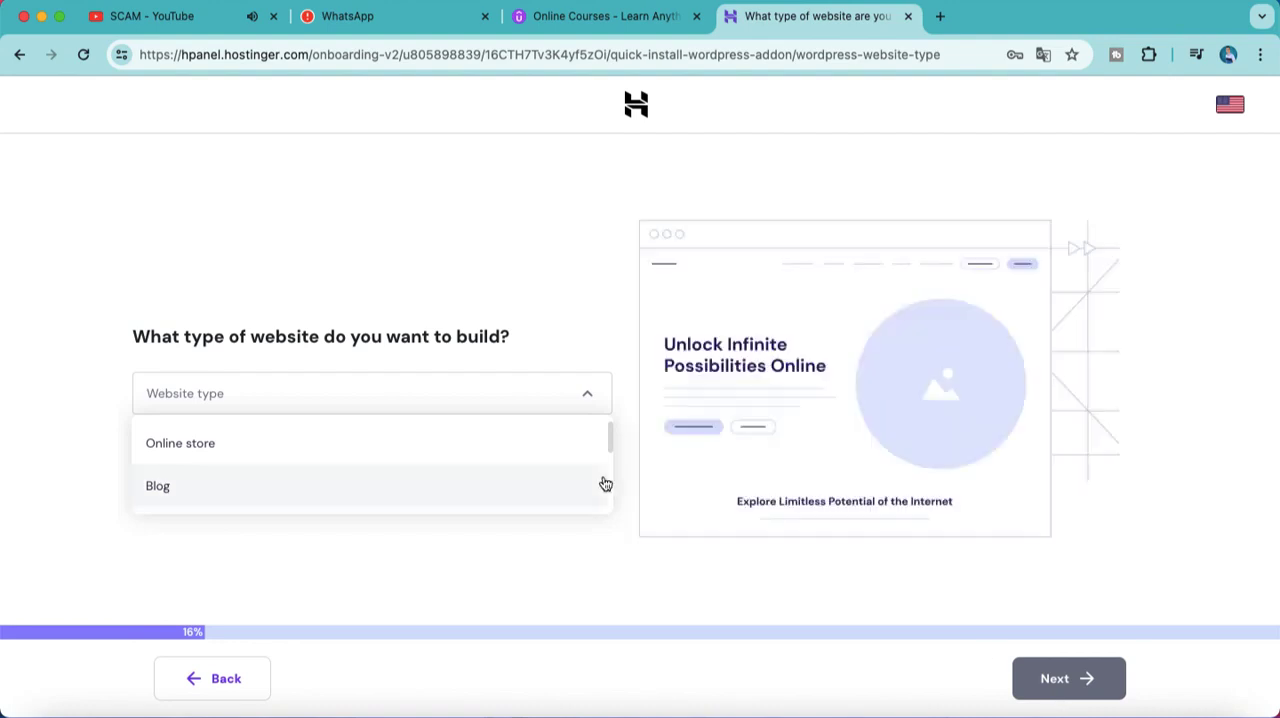
Step: Choose Blog as the website type, decline saving the password to LastPass, and continue
left_click(478, 484)
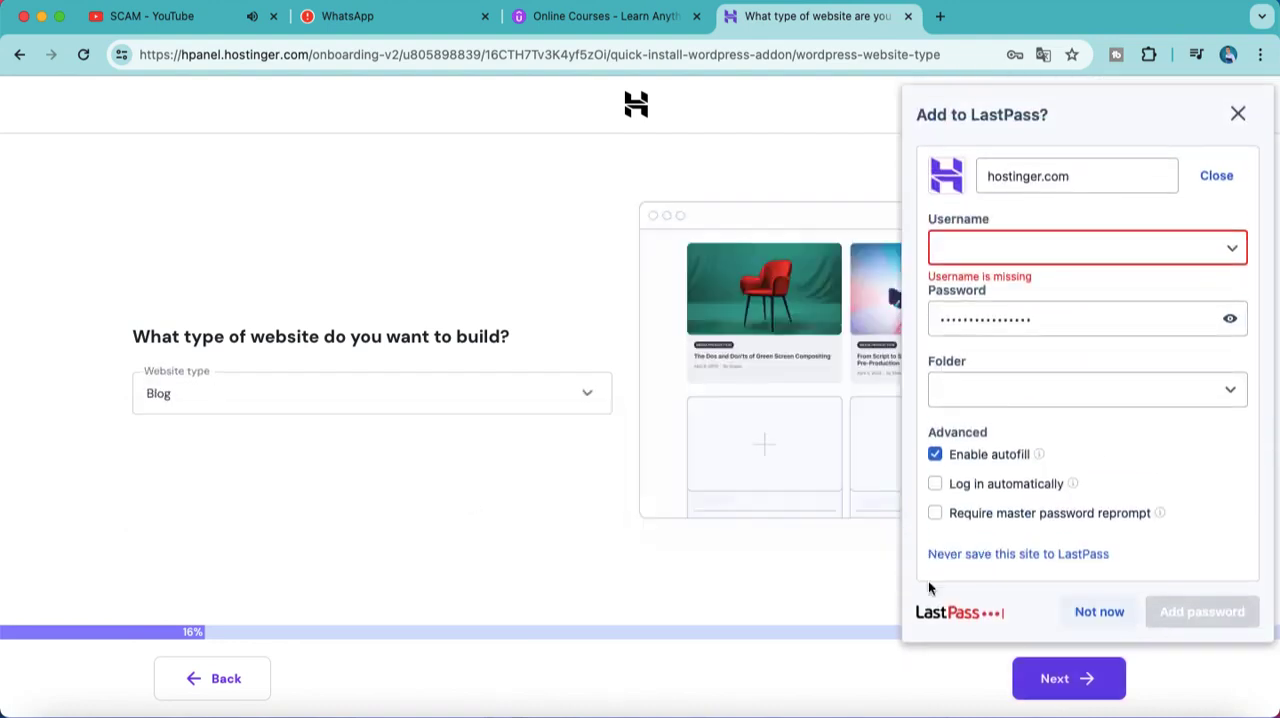
left_click(1099, 611)
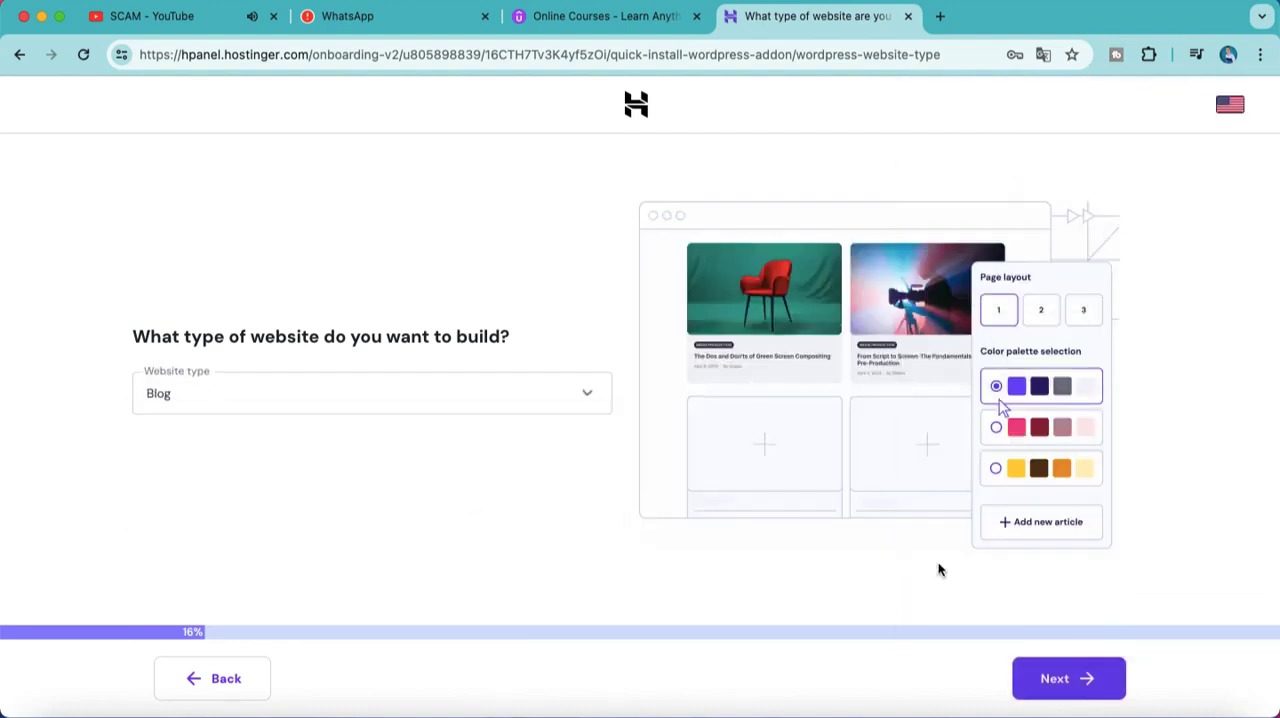
left_click(1054, 678)
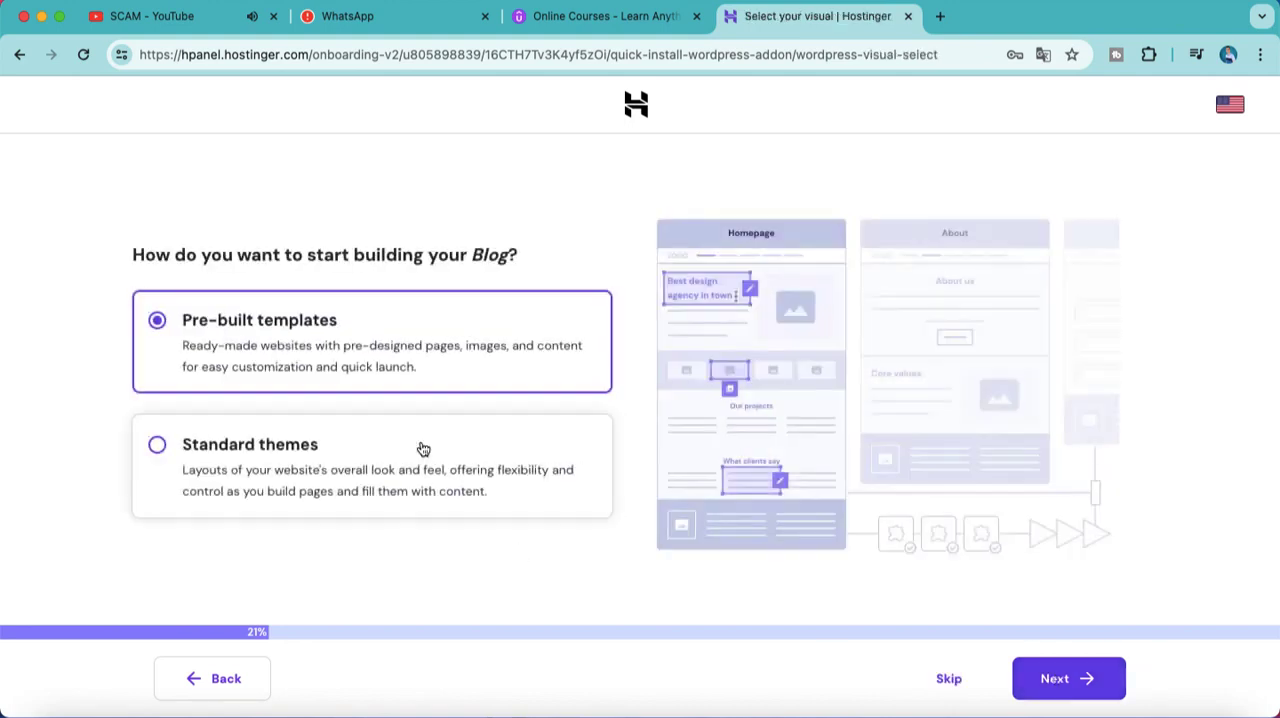
Step: Start the blog from pre-built templates and select the Jakob Smith template
left_click(1051, 678)
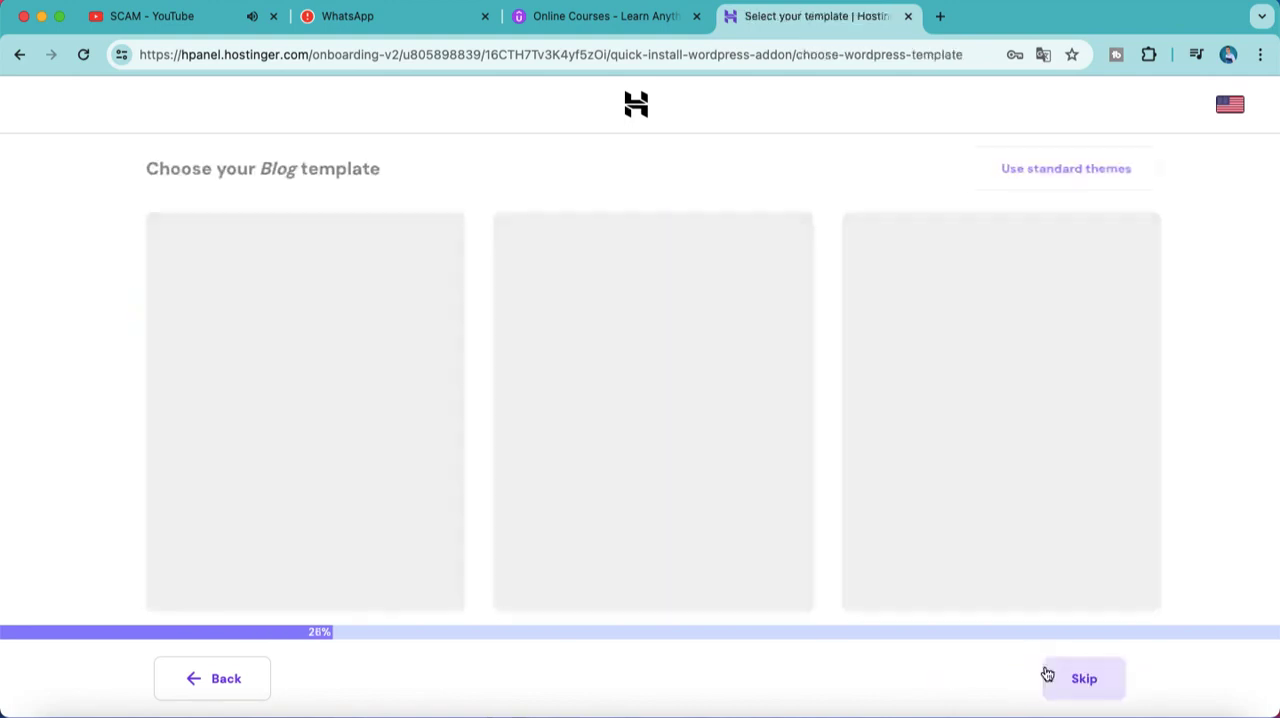
scroll(866, 400, "down", 3)
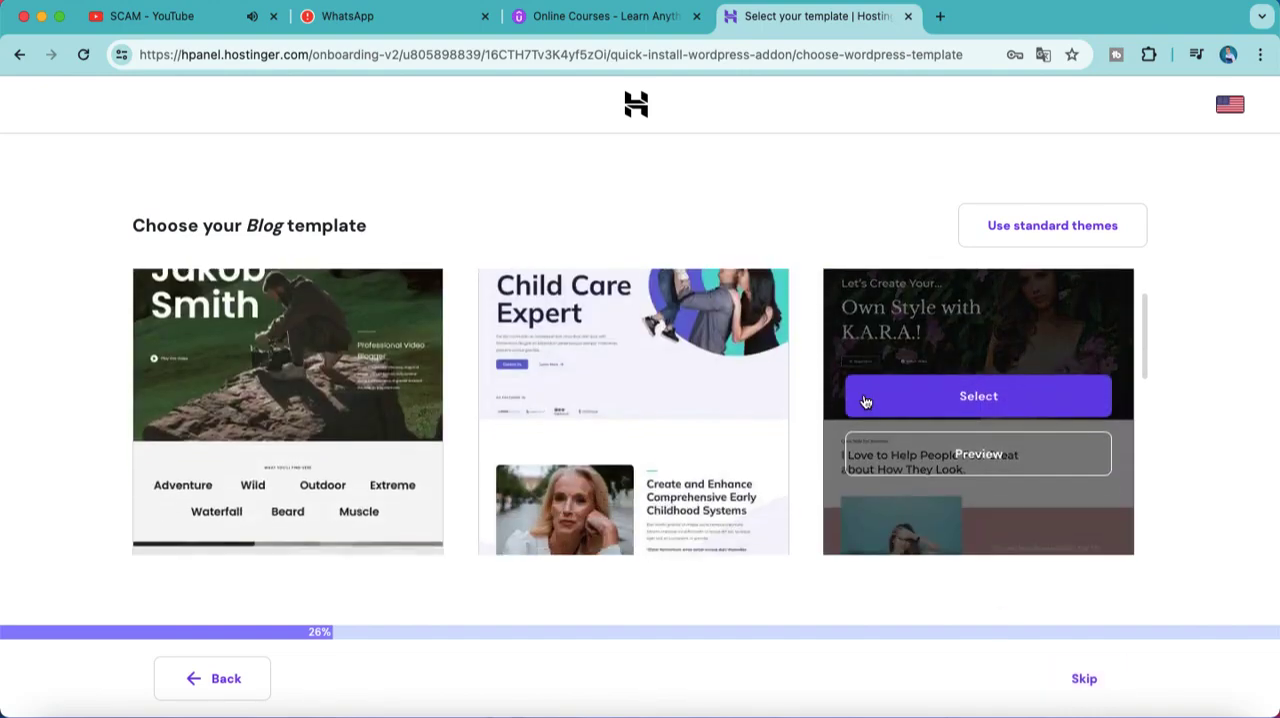
scroll(866, 400, "down", 4)
scroll(866, 400, "up", 8)
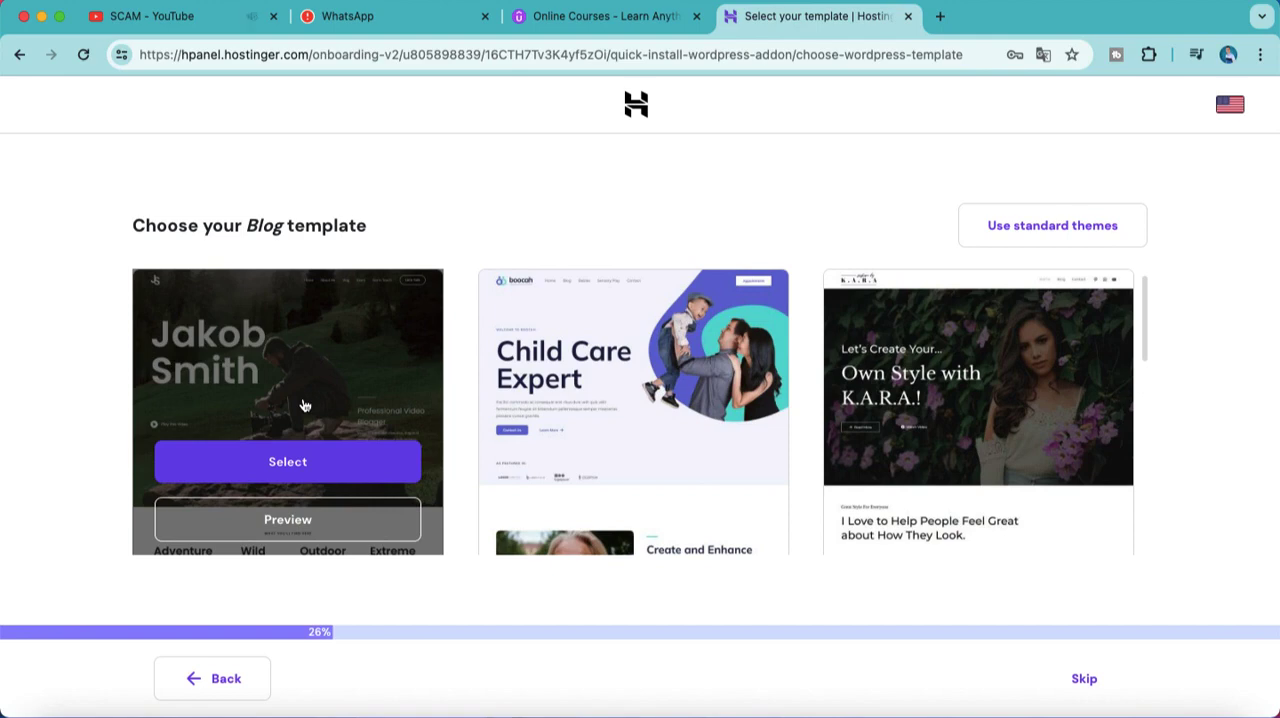
left_click(308, 452)
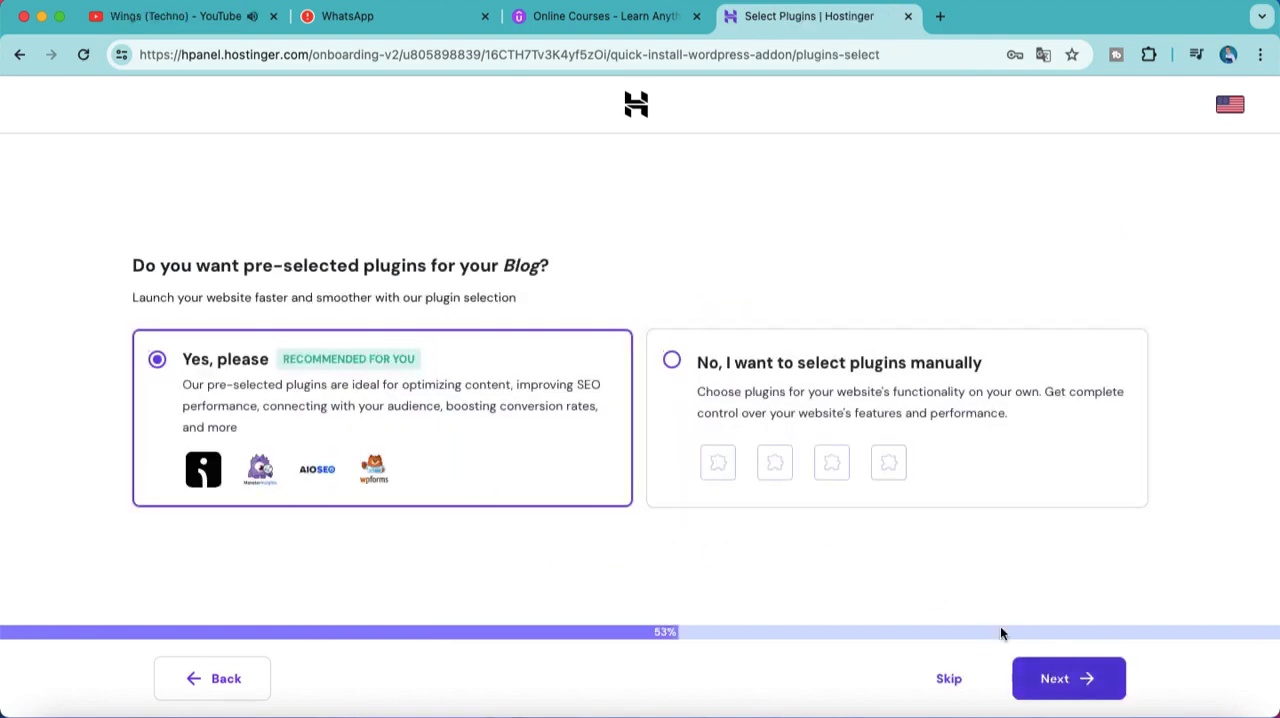
Step: Opt to select plugins manually and continue with Omnisend, MonsterInsights, All in One SEO and WPForms ticked
left_click(912, 467)
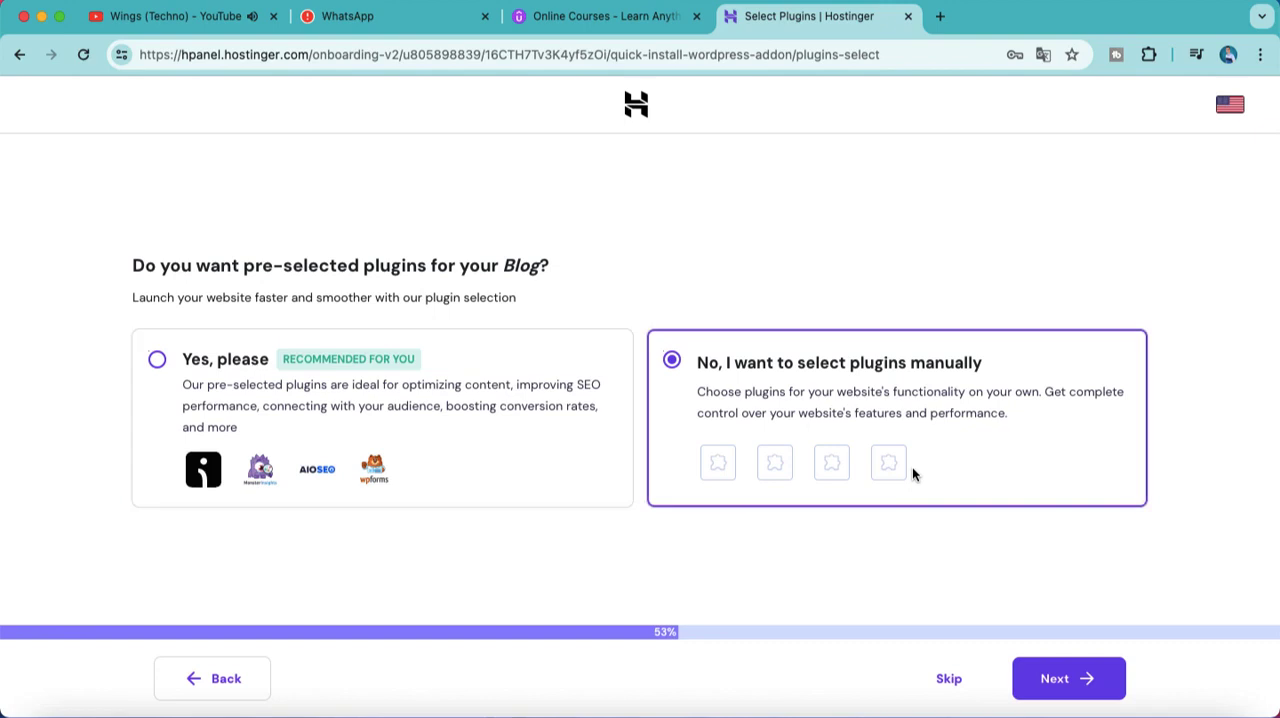
left_click(1040, 677)
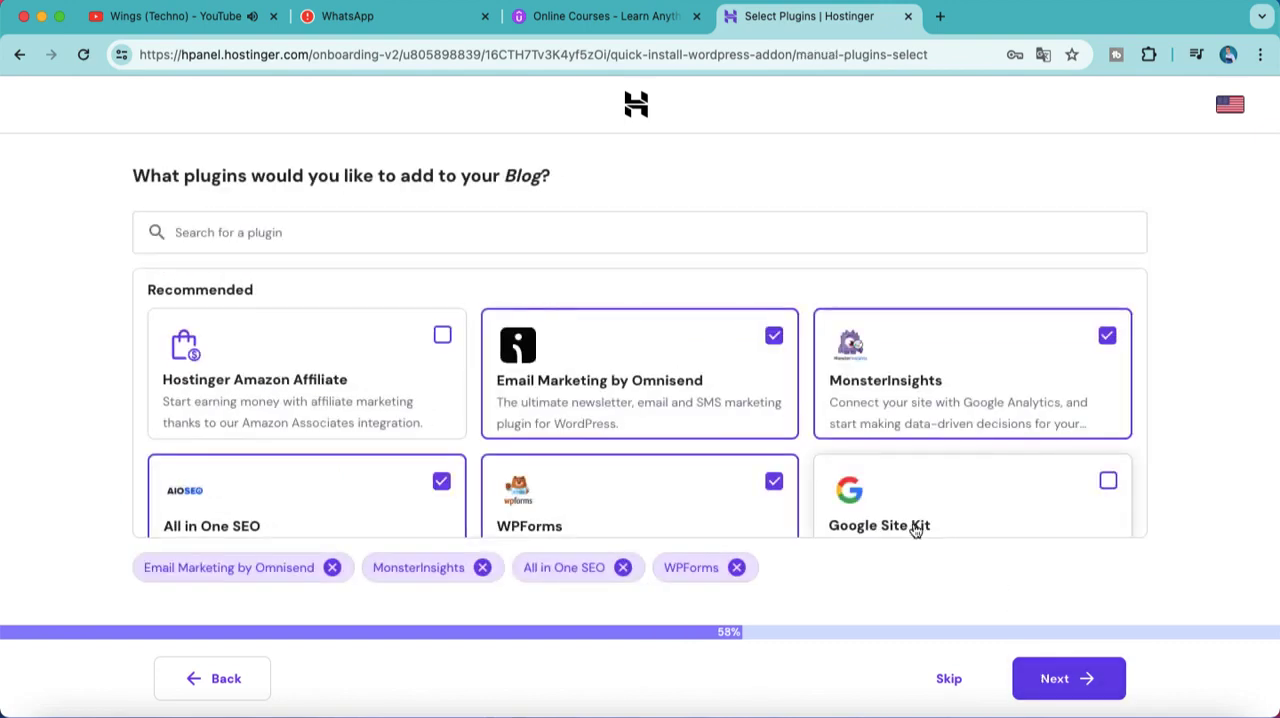
scroll(916, 530, "down", 3)
scroll(913, 526, "up", 5)
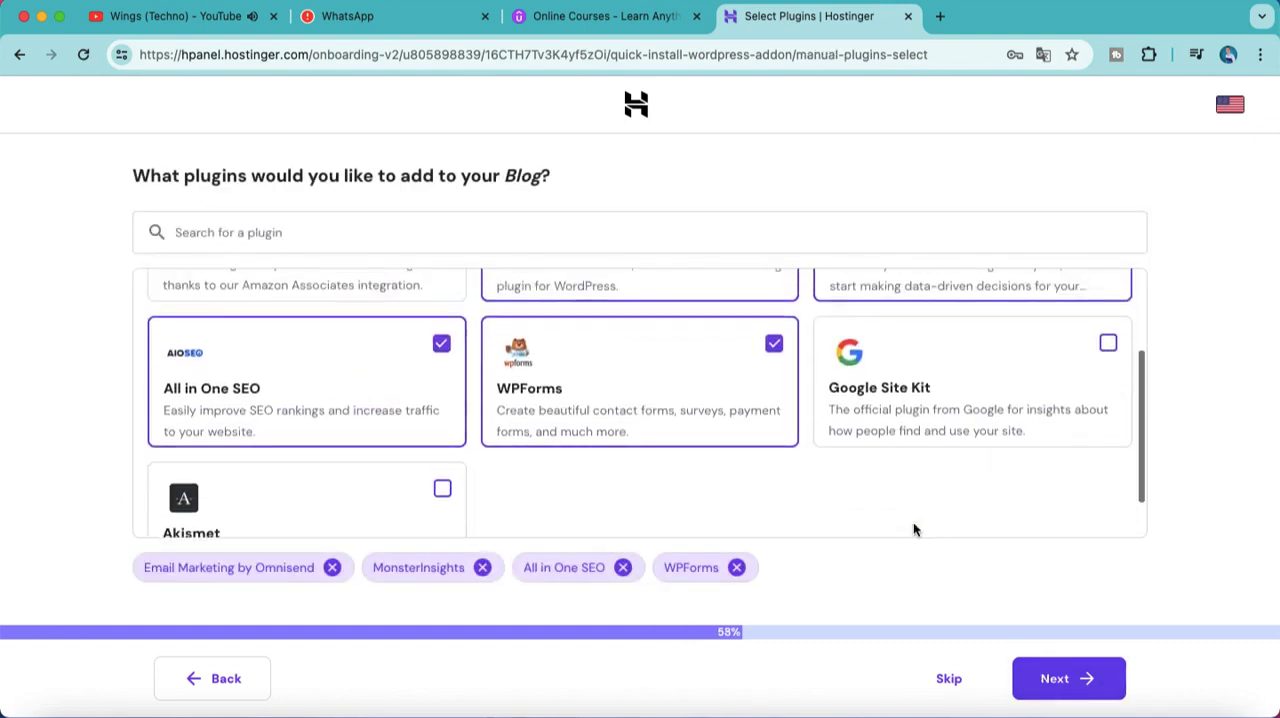
scroll(913, 526, "down", 5)
left_click(1062, 688)
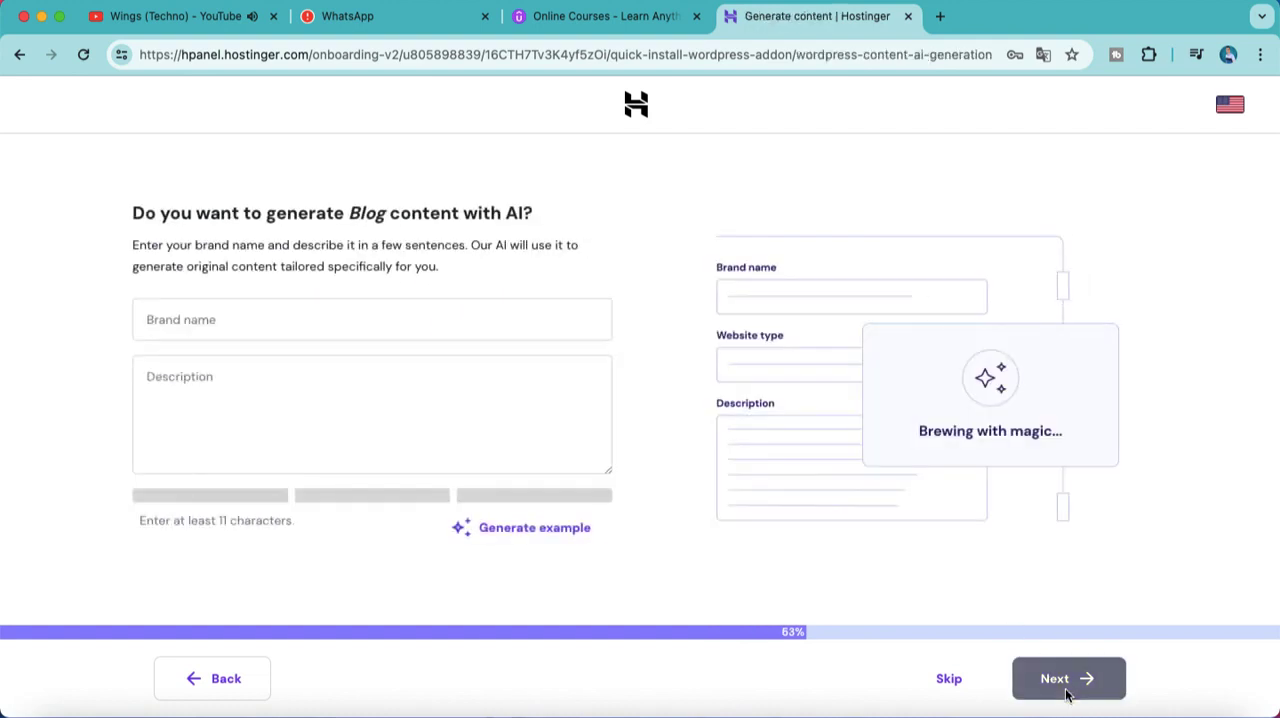
Step: Enter "New Blog" as the brand name and skip generating the blog content with AI
left_click(491, 314)
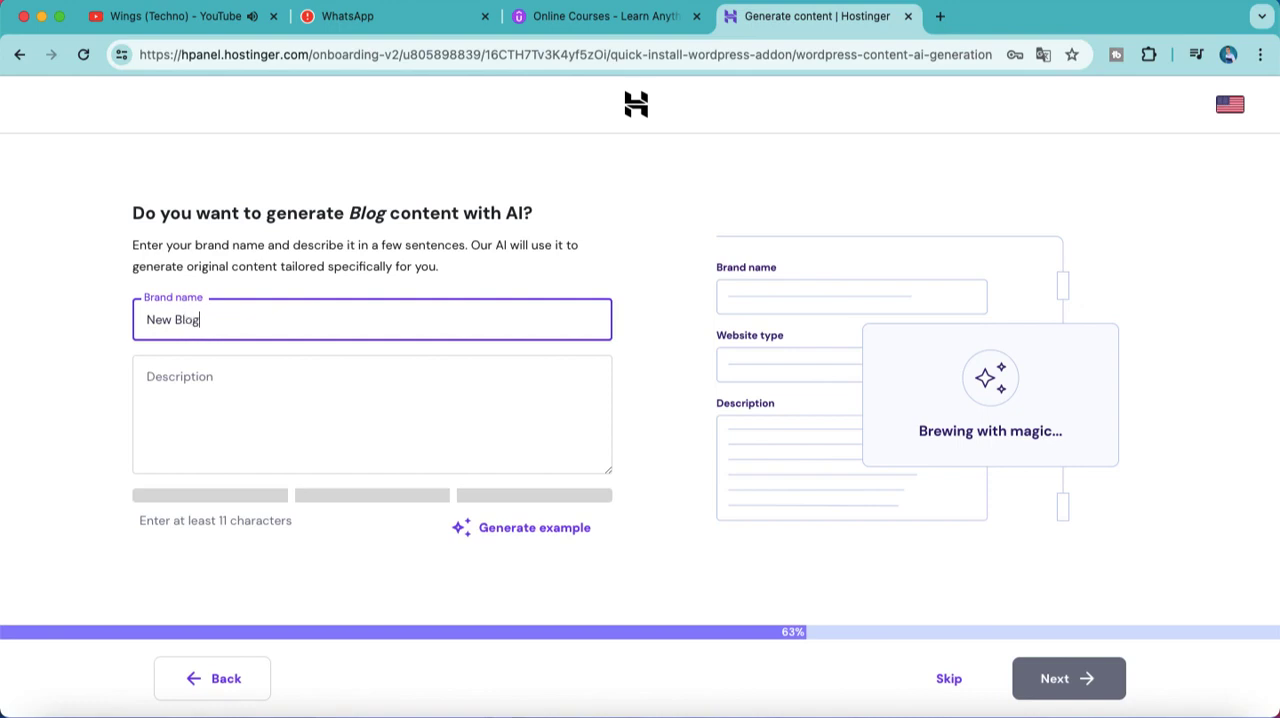
left_click(950, 678)
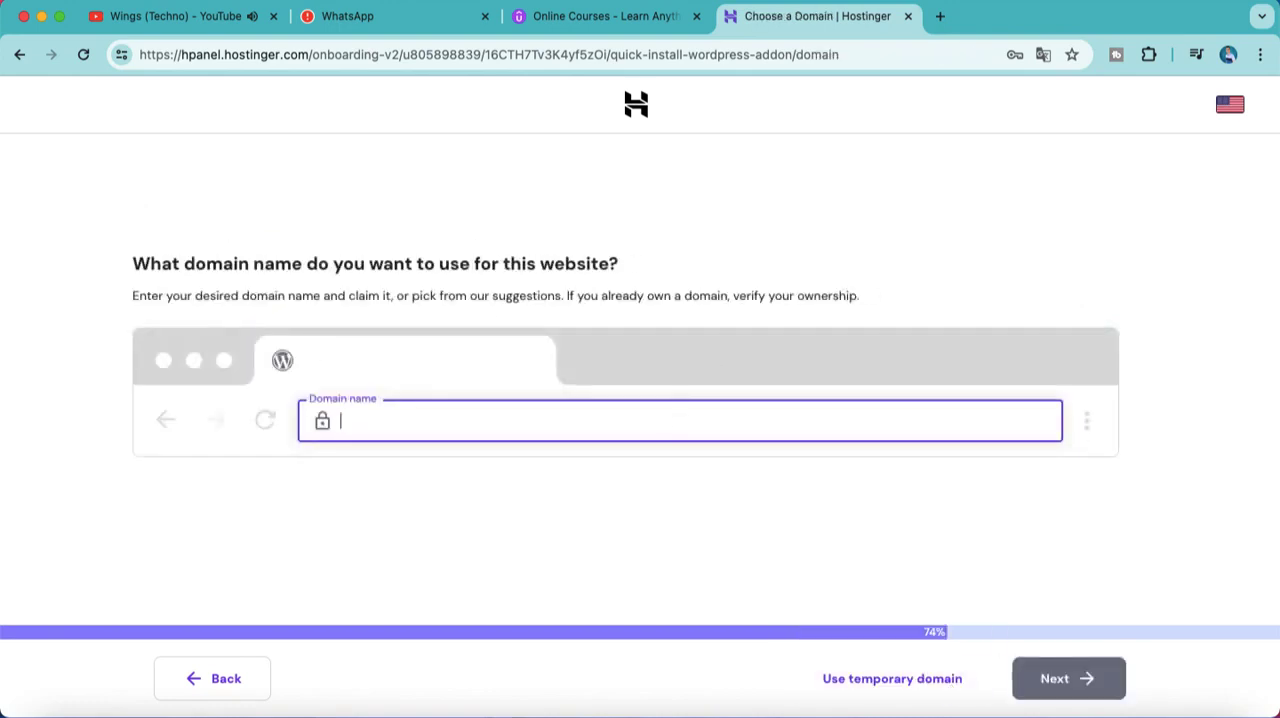
Step: Try to look up the domain name YOUDOMAIN12909 for the website
type("YOUDOMSA")
key("BackSpace")
key("BackSpace")
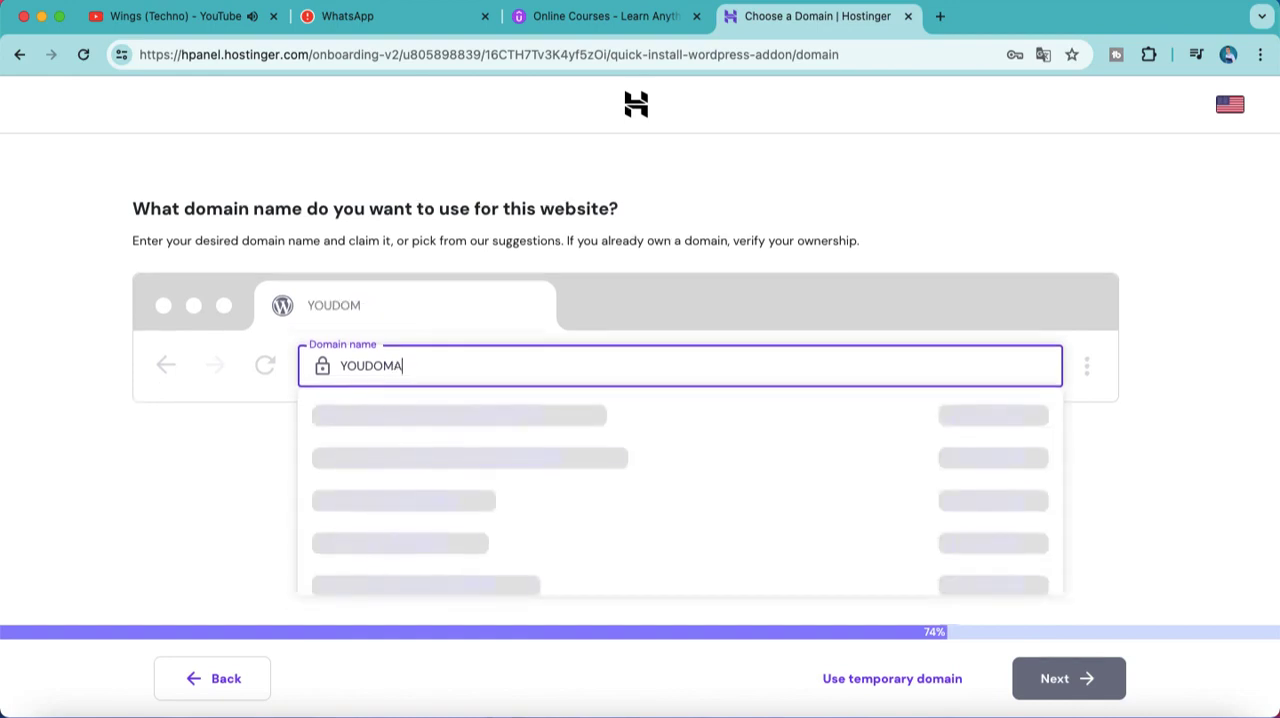
type("AIN12909")
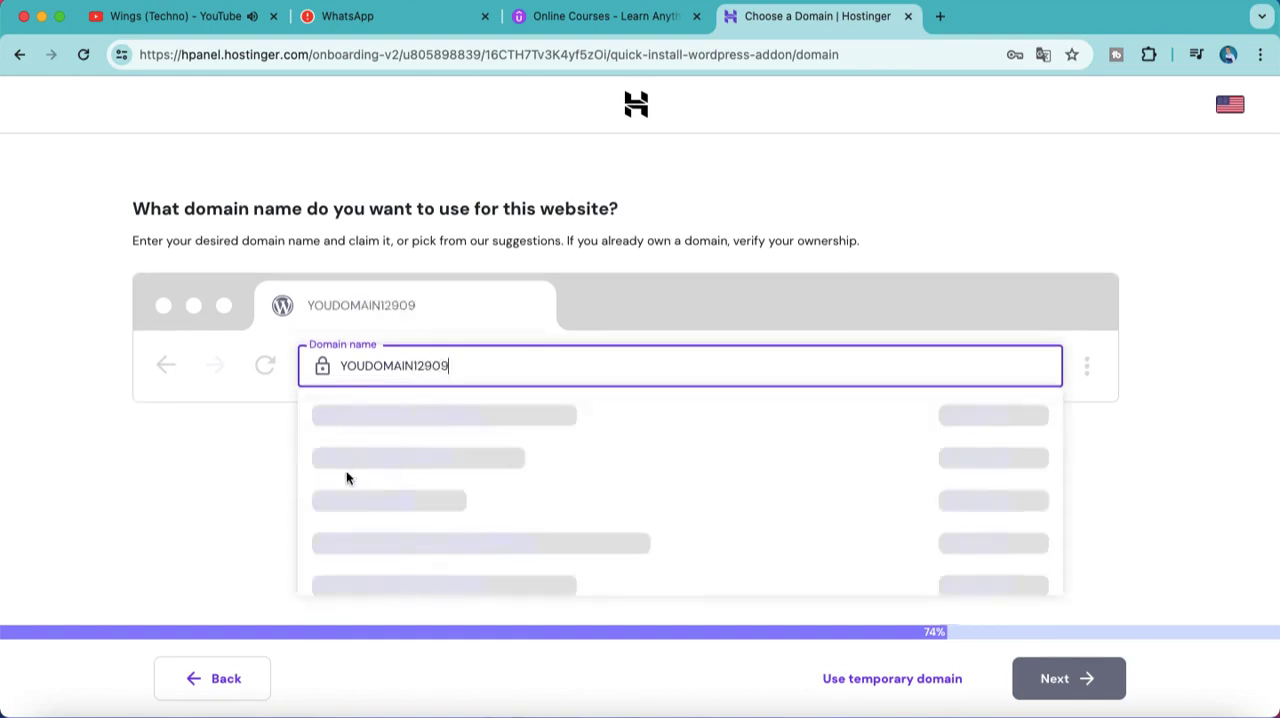
left_click(237, 490)
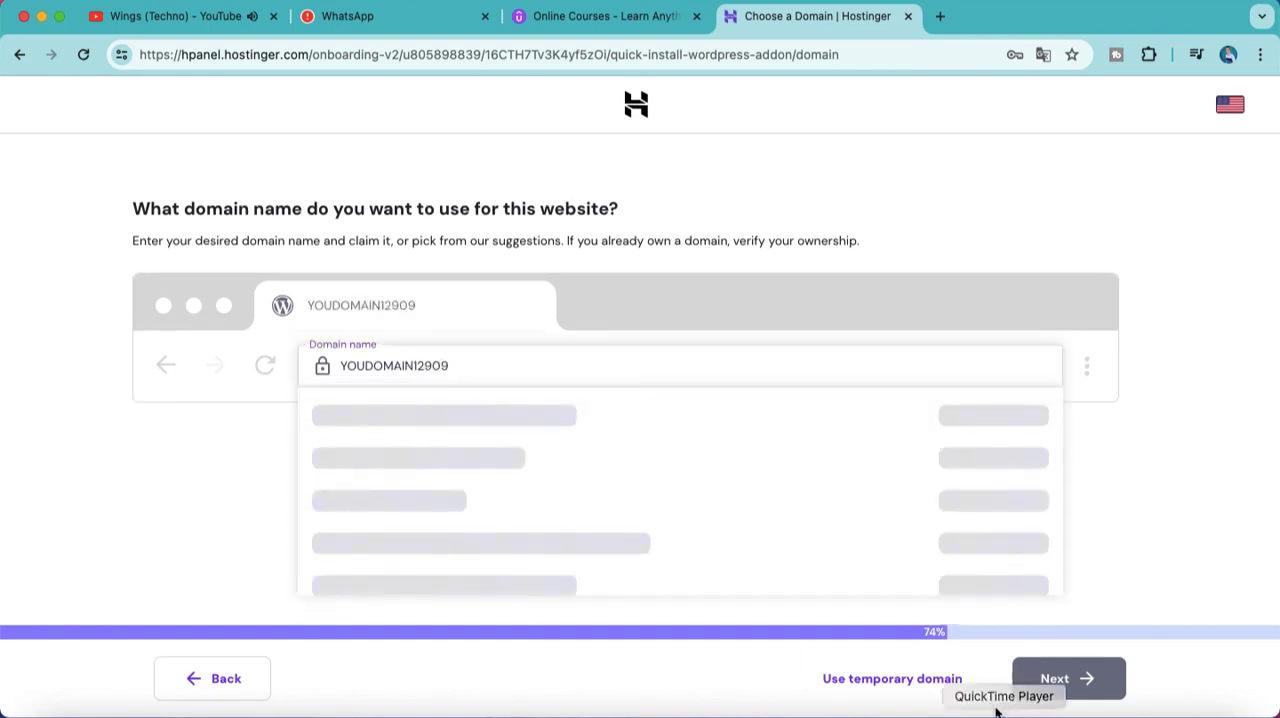
Step: Use a temporary domain for the website to start the WordPress installation
left_click(920, 679)
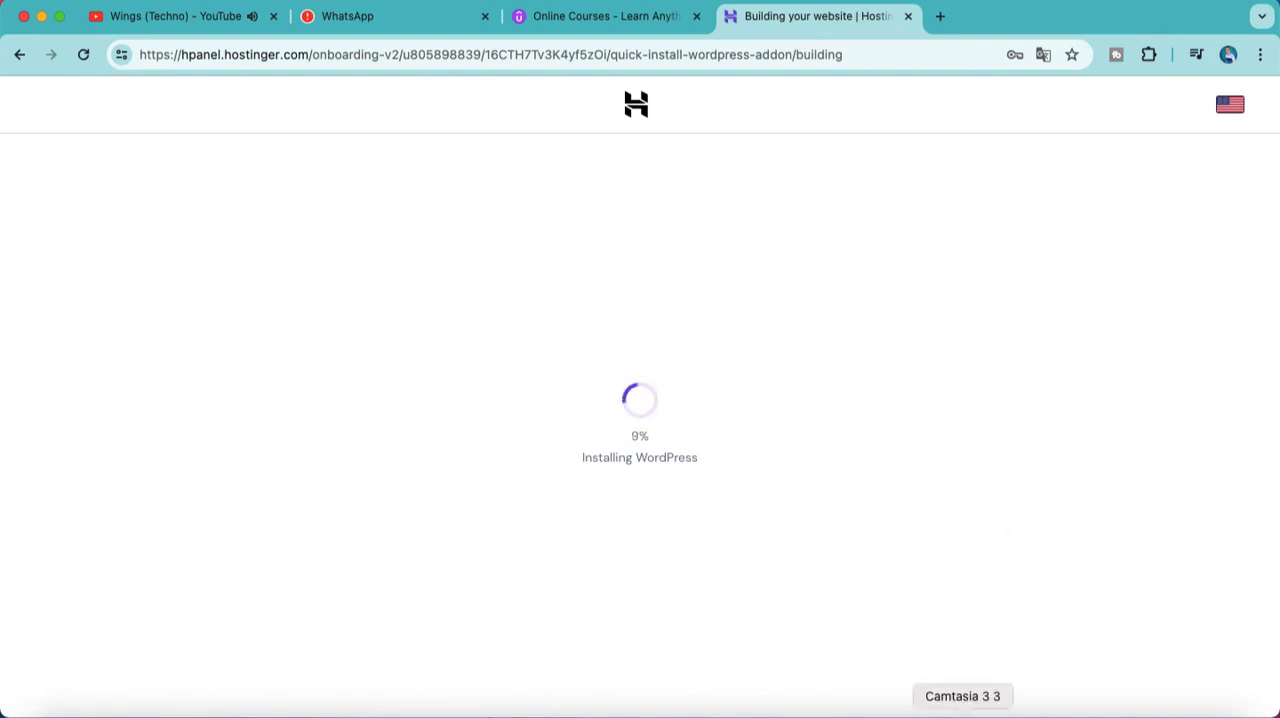
right_click(962, 712)
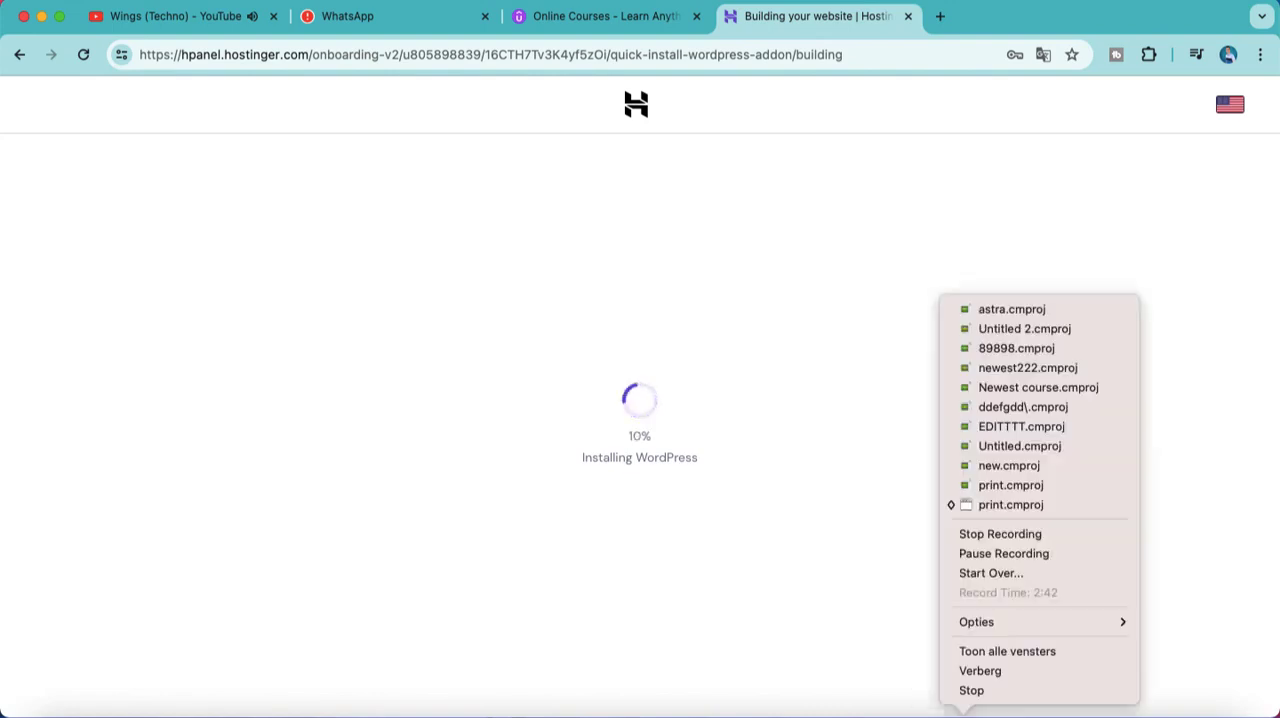
left_click(1067, 533)
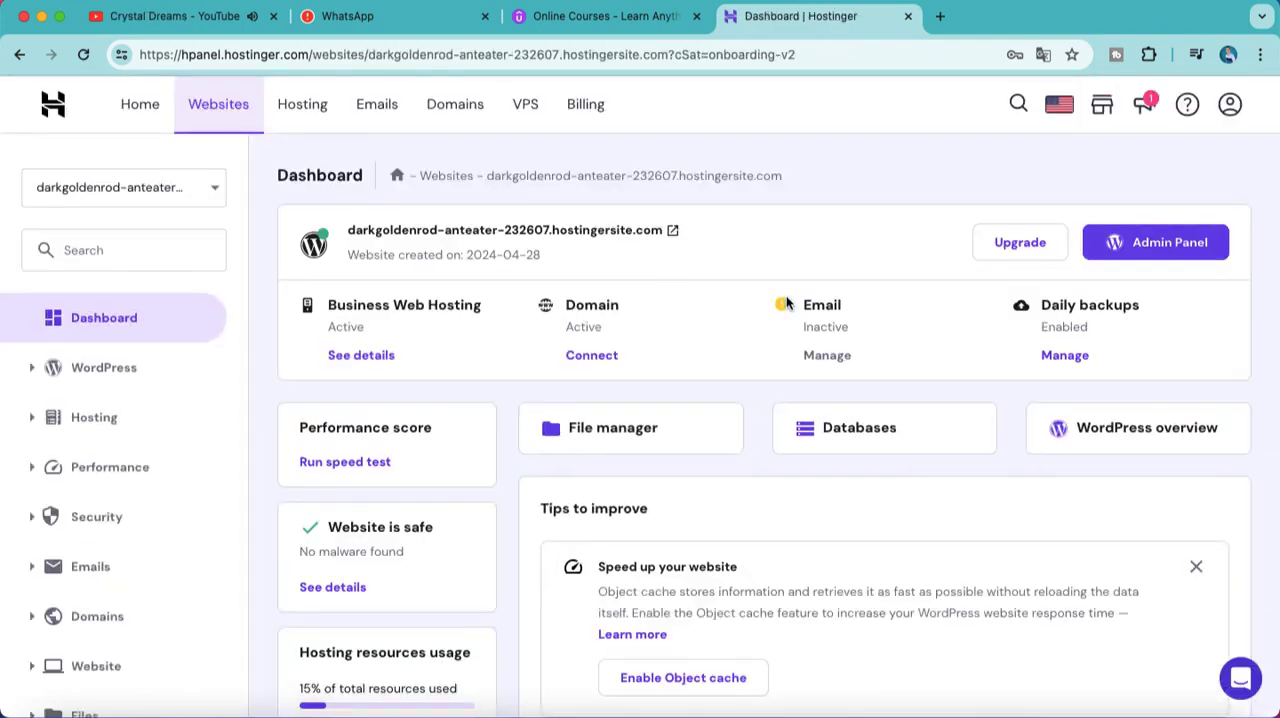
Step: Look over the website's hosting dashboard and open its WordPress admin panel
scroll(815, 322, "down", 3)
scroll(819, 324, "up", 3)
left_click(1139, 233)
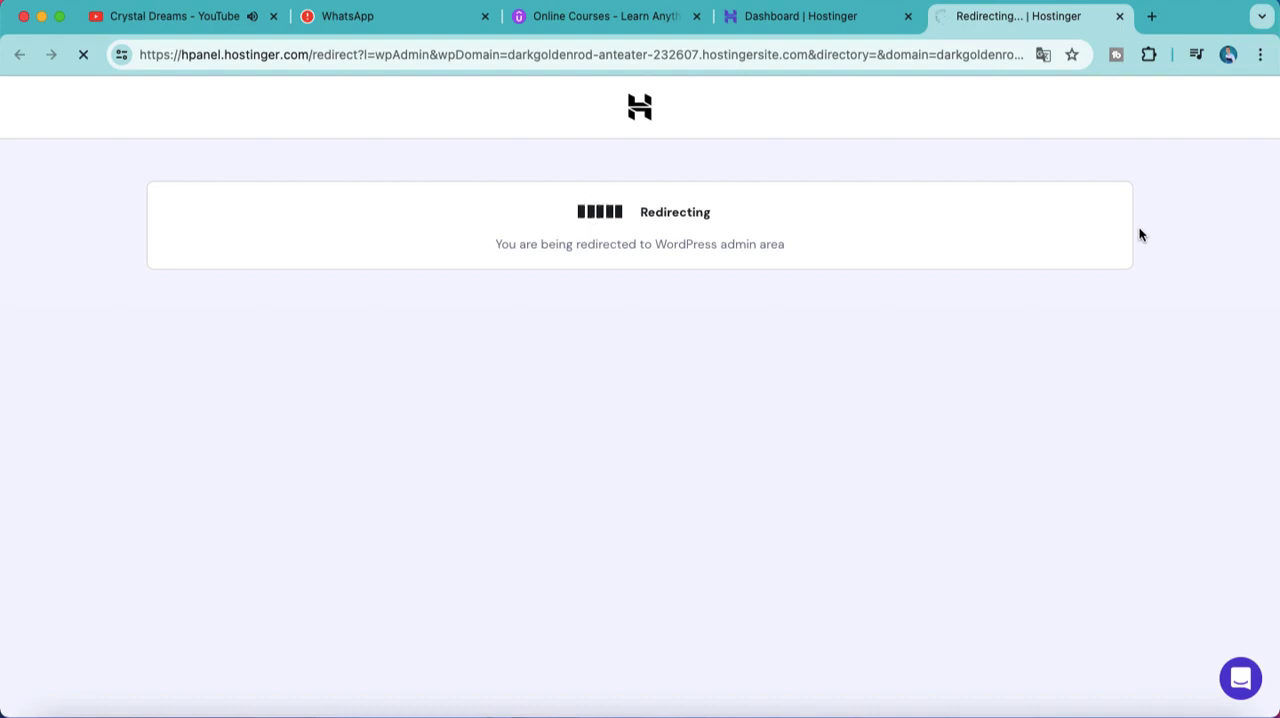
Step: Choose to build the website with Classic Starter Templates instead of the AI Website Builder
mouse_move(70, 485)
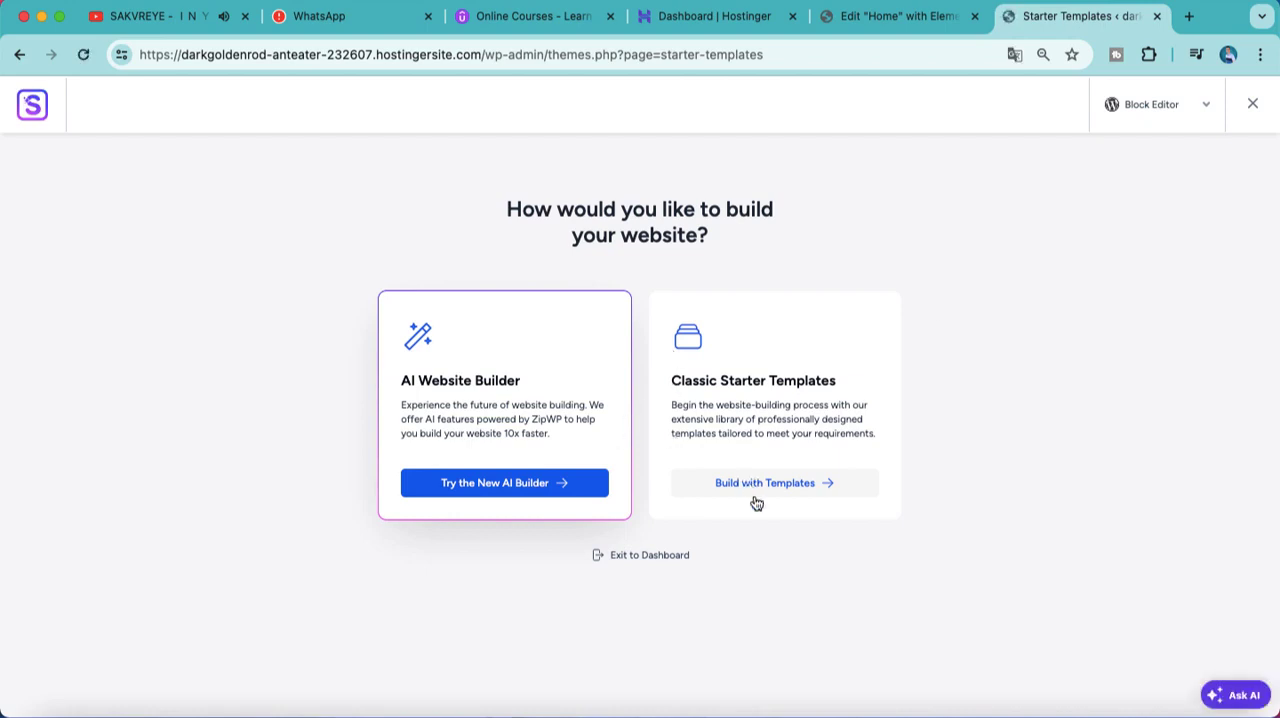
left_click(755, 497)
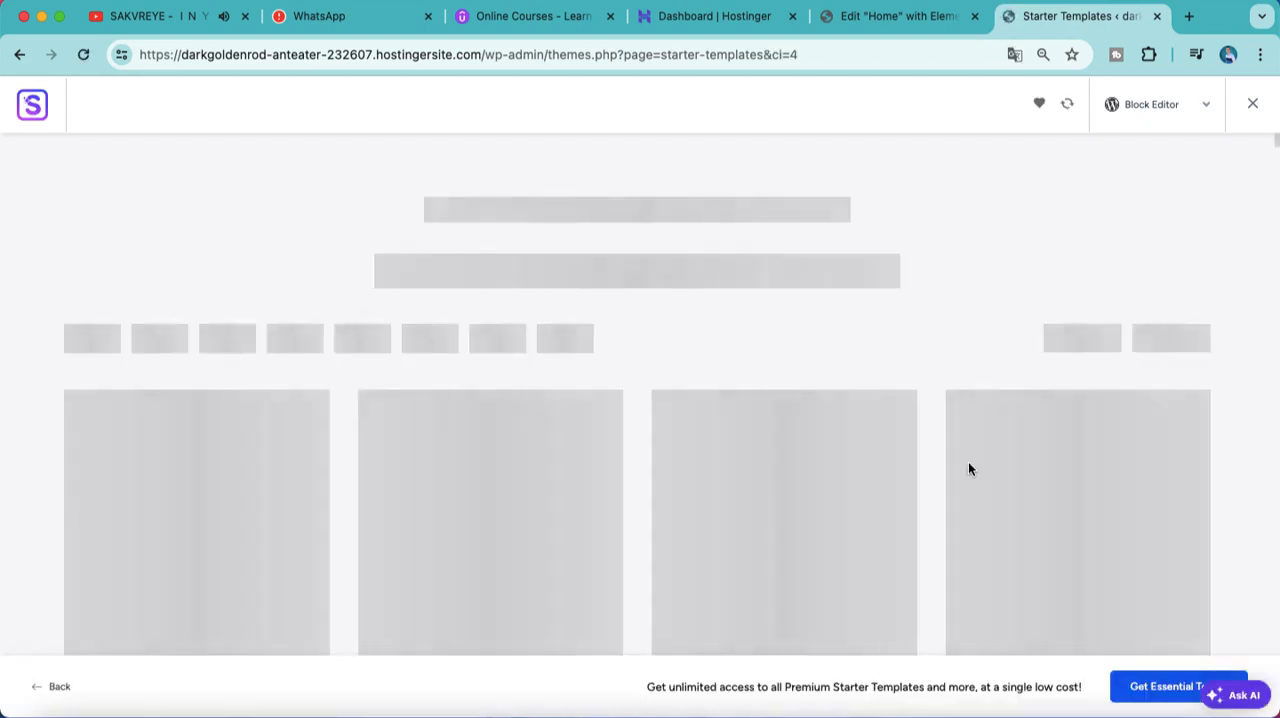
Step: Browse the starter template gallery and check its sort order and template type filter options
scroll(966, 466, "down", 5)
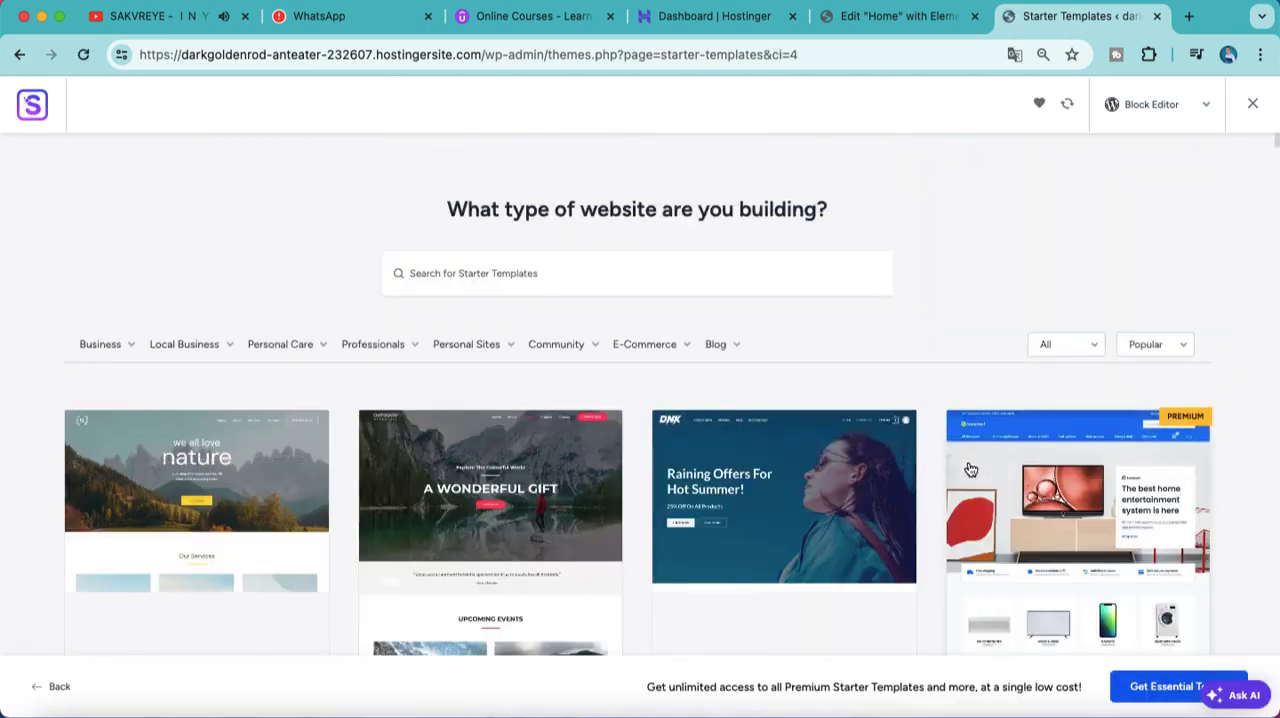
scroll(921, 512, "down", 1)
scroll(917, 510, "down", 5)
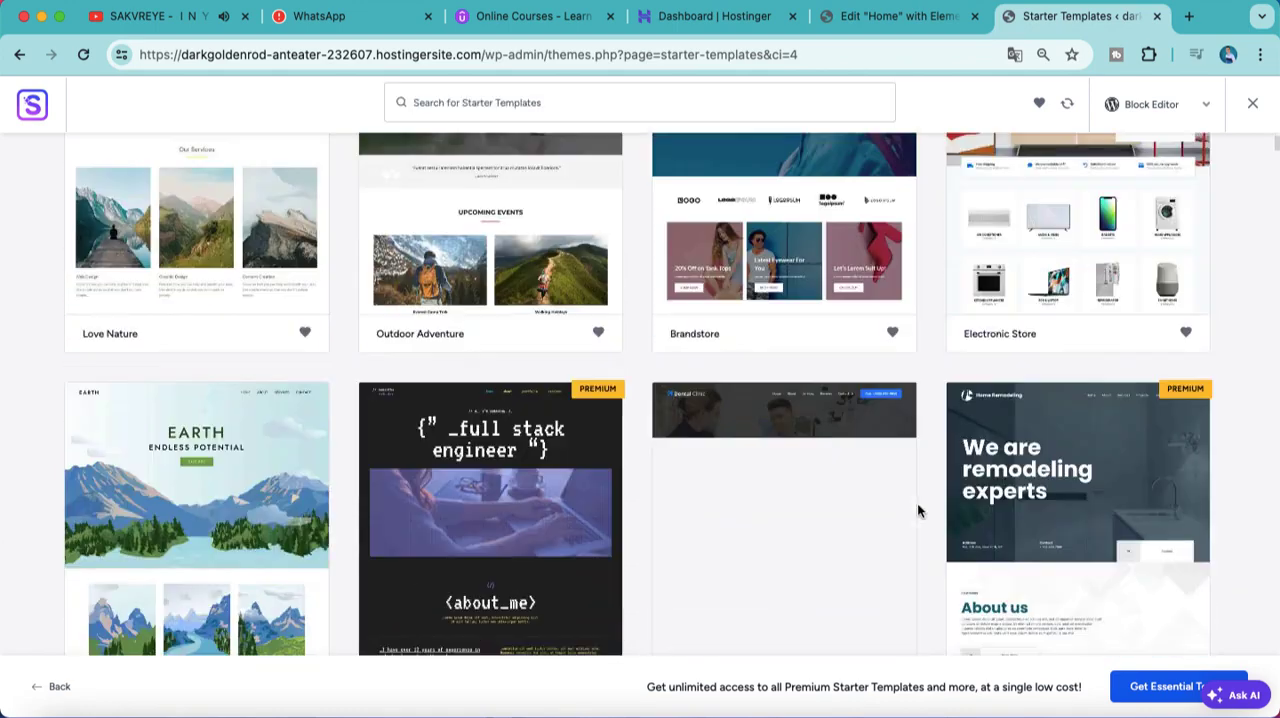
scroll(917, 510, "up", 5)
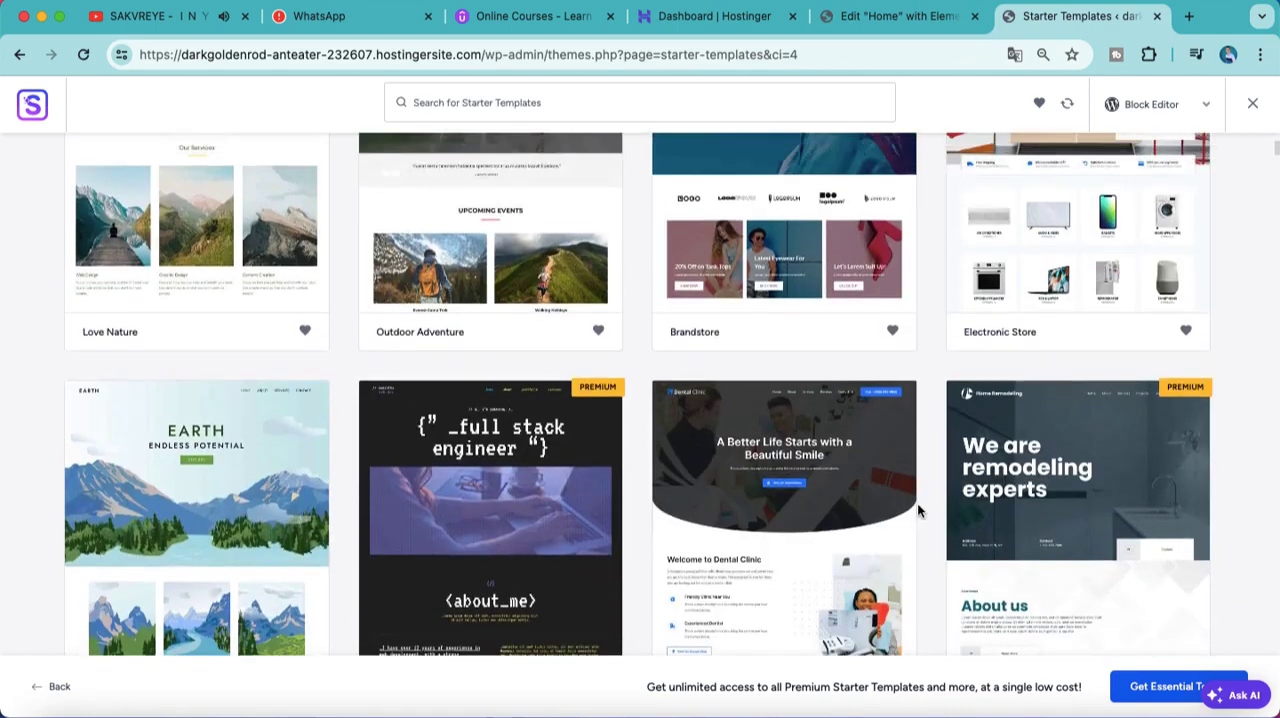
scroll(624, 274, "down", 1)
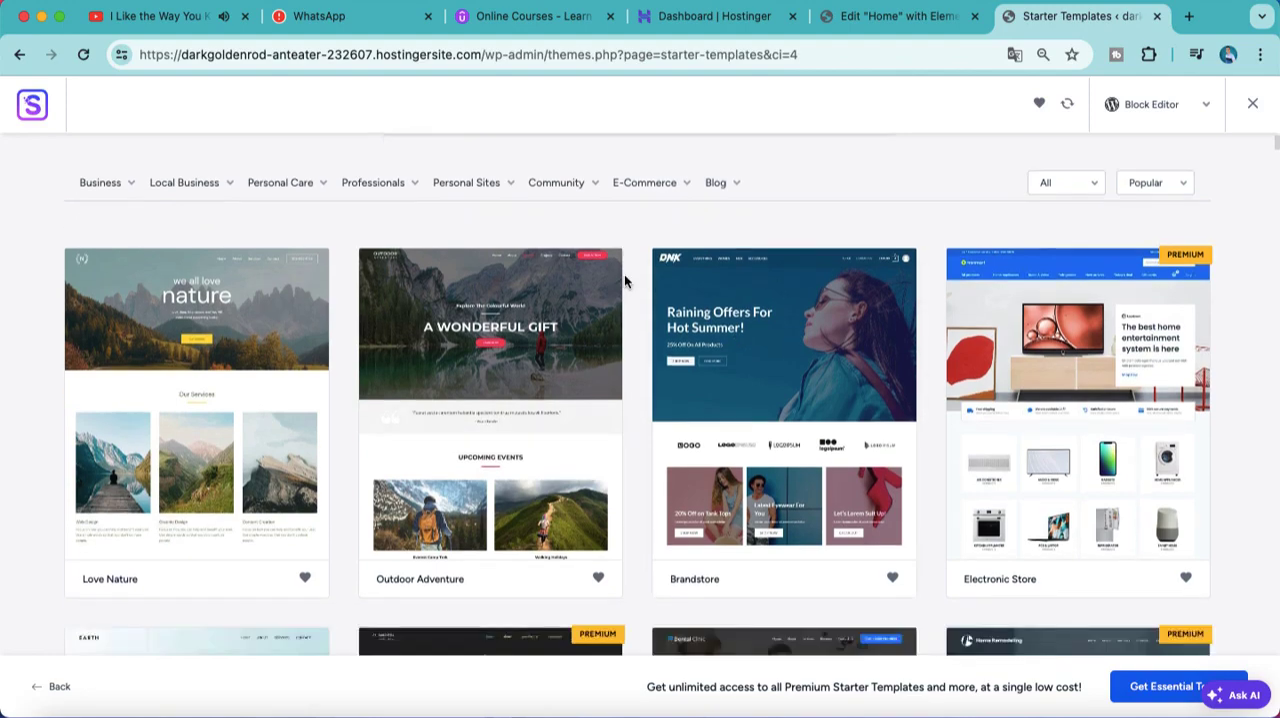
scroll(624, 274, "up", 3)
left_click(1142, 347)
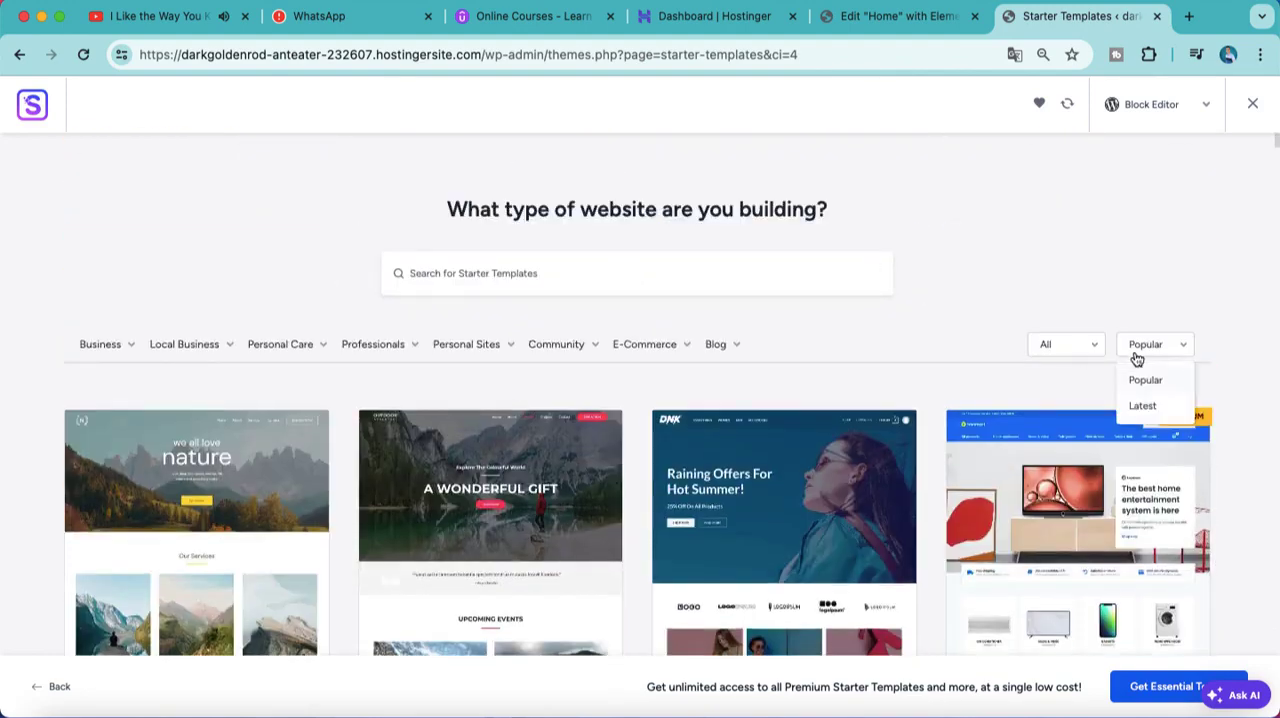
left_click(1090, 356)
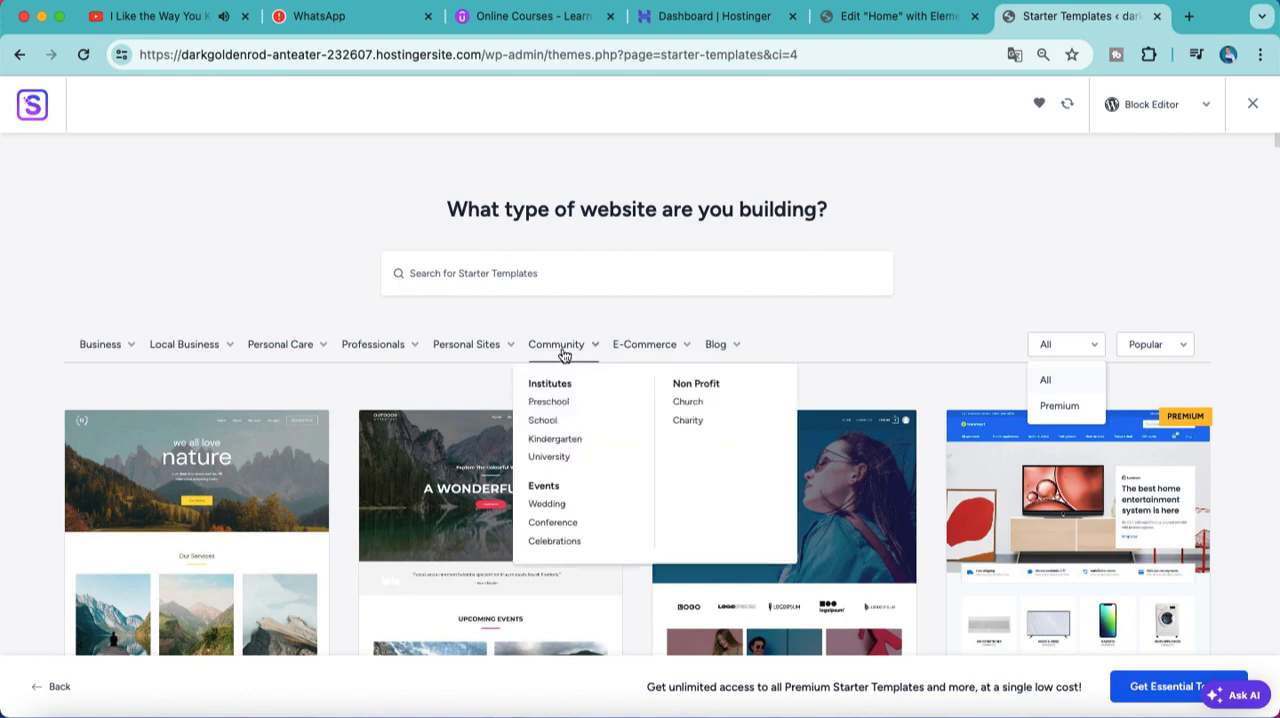
Step: Narrow the starter templates to Portfolio & CV under Personal Sites and build the website from the Freelance Voice-over Artist template
mouse_move(444, 347)
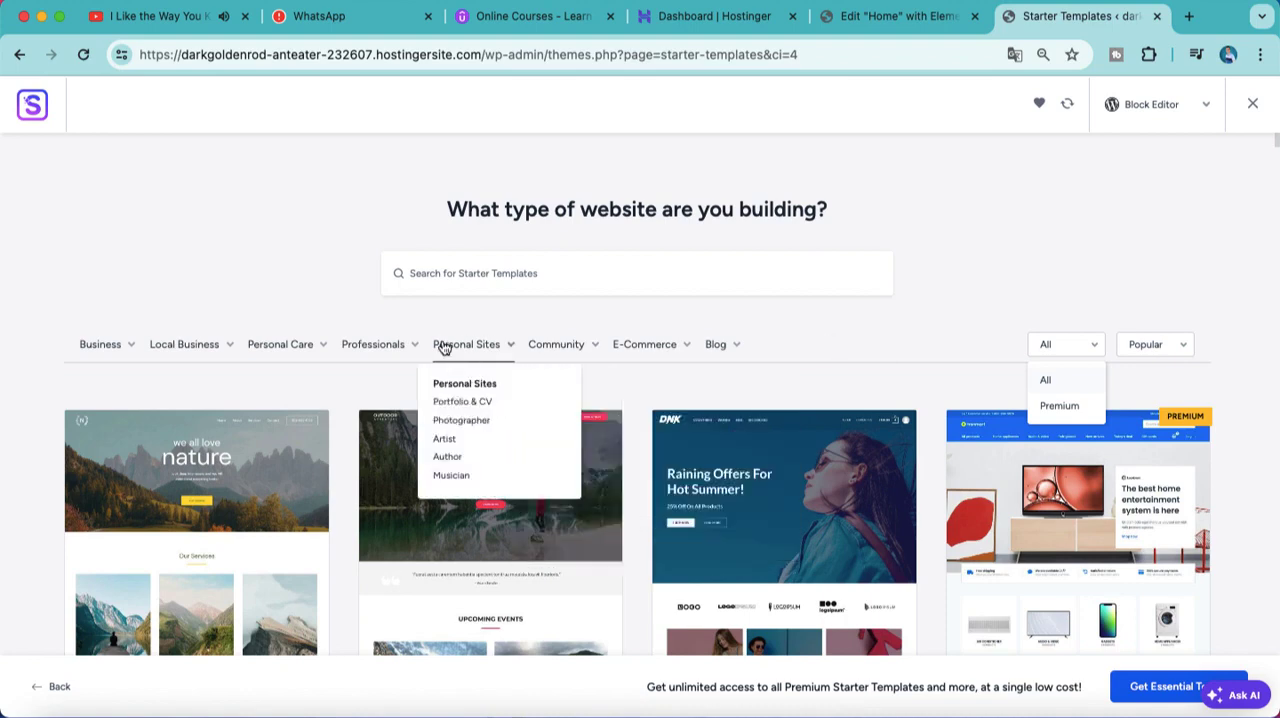
left_click(455, 401)
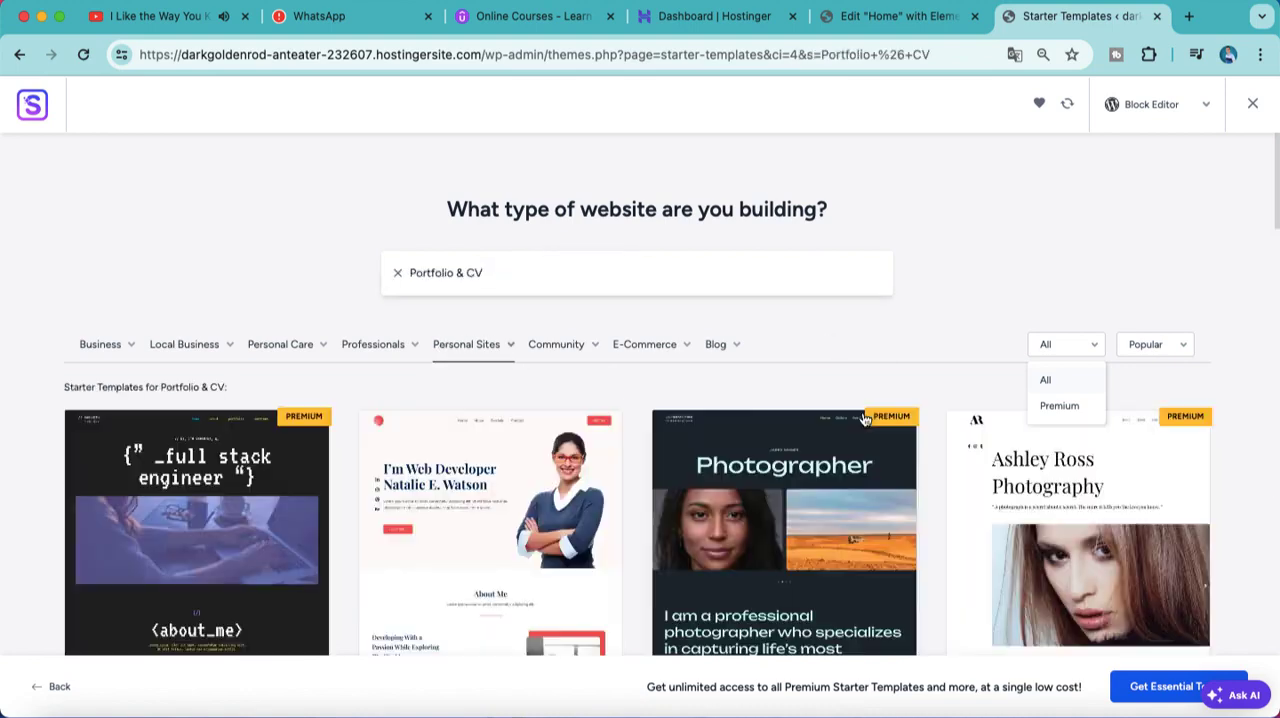
scroll(866, 466, "down", 6)
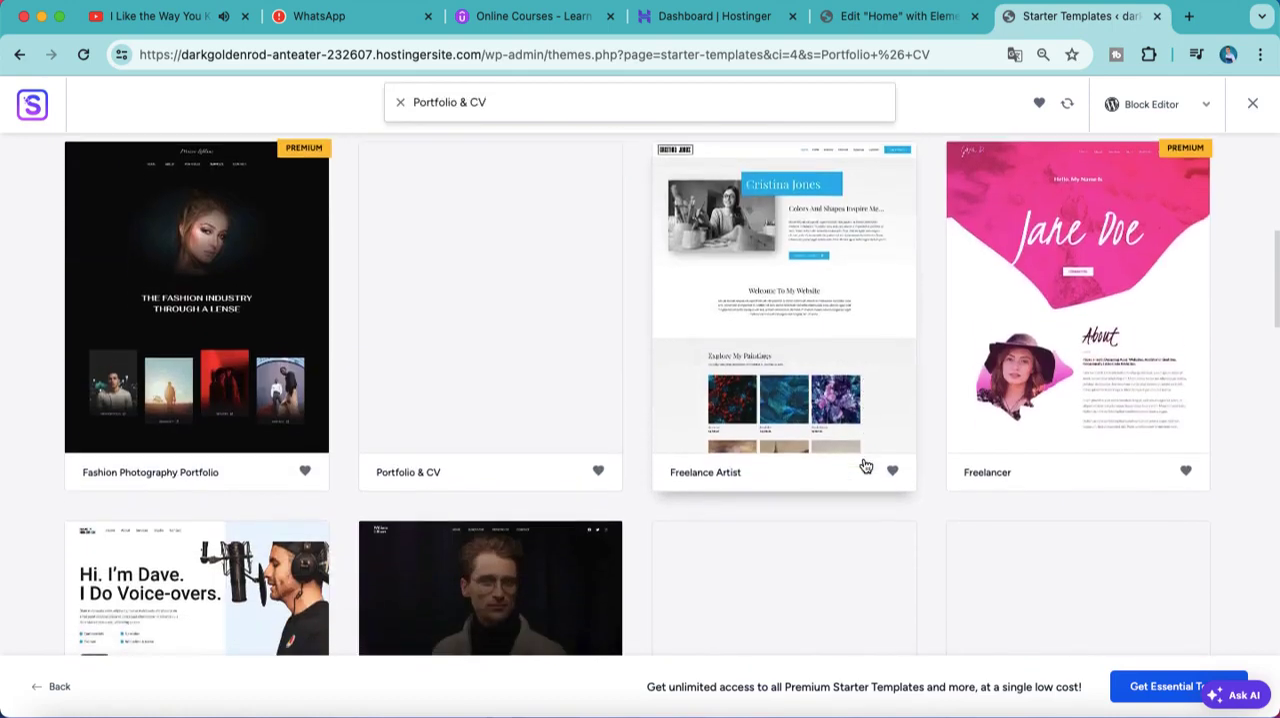
scroll(725, 503, "down", 4)
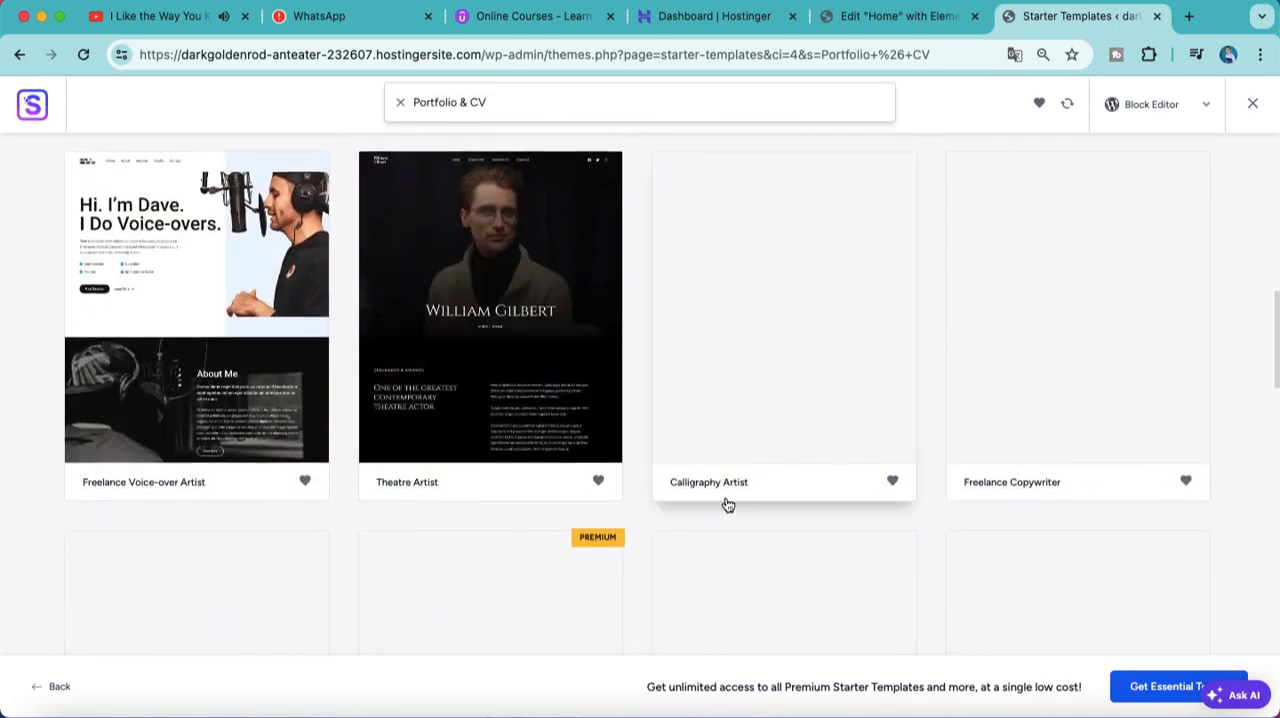
left_click(262, 282)
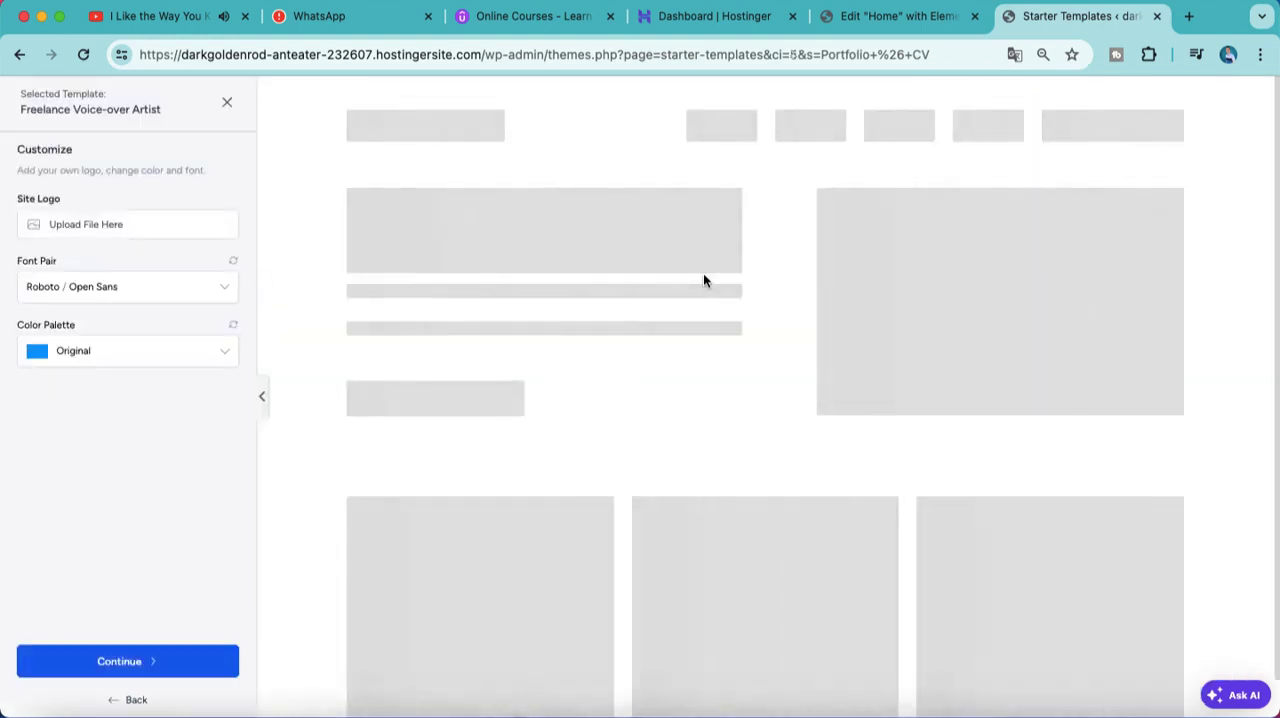
left_click(200, 655)
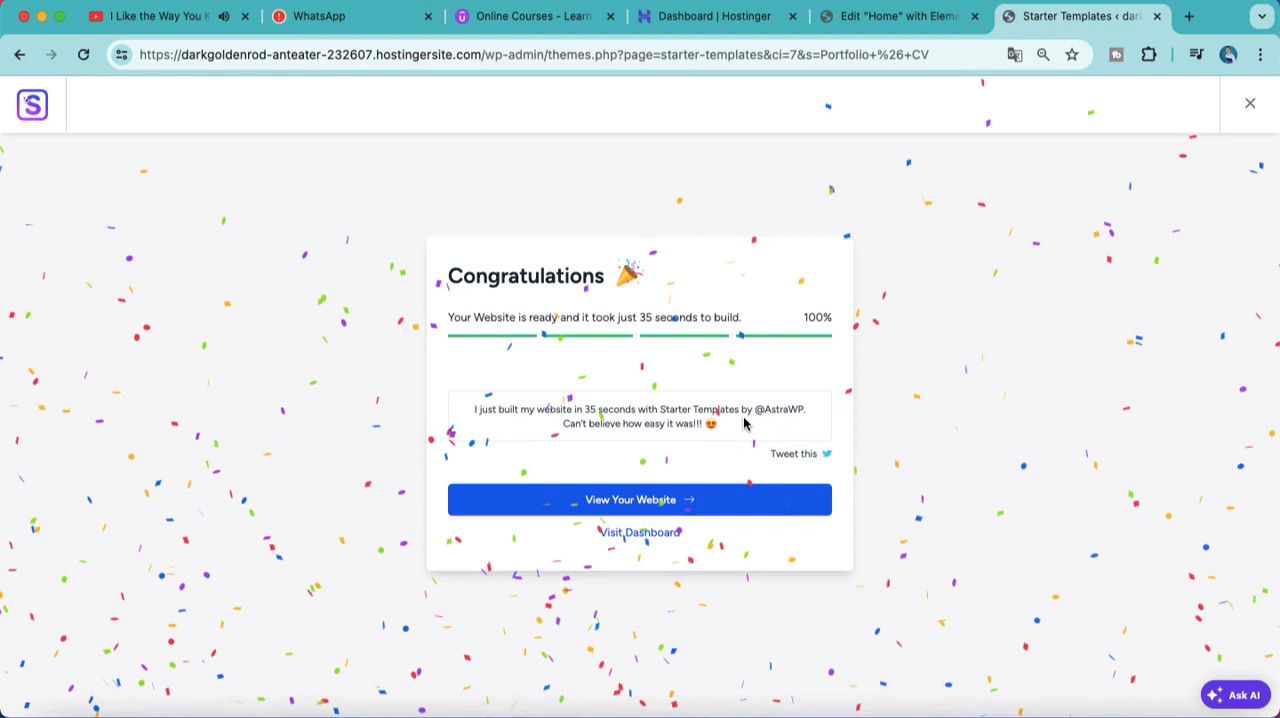
Step: View the finished website's home page from start to end and open that page for editing
left_click(745, 500)
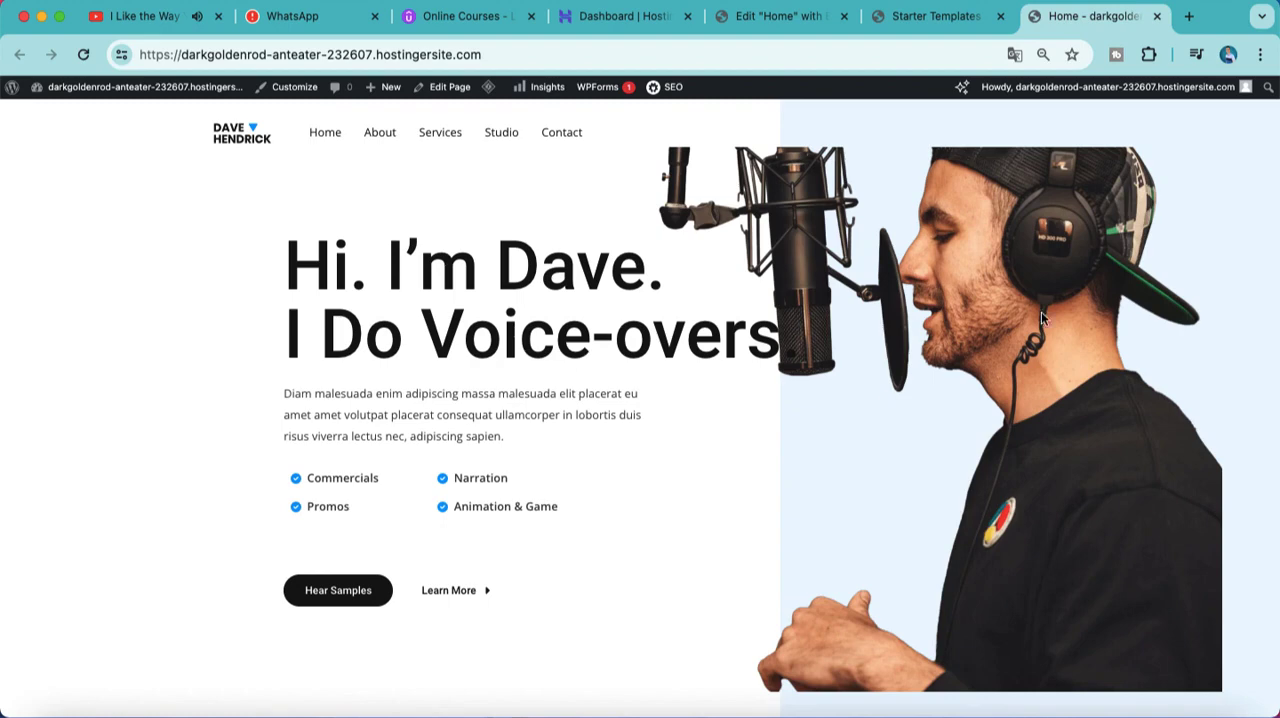
scroll(1157, 271, "down", 5)
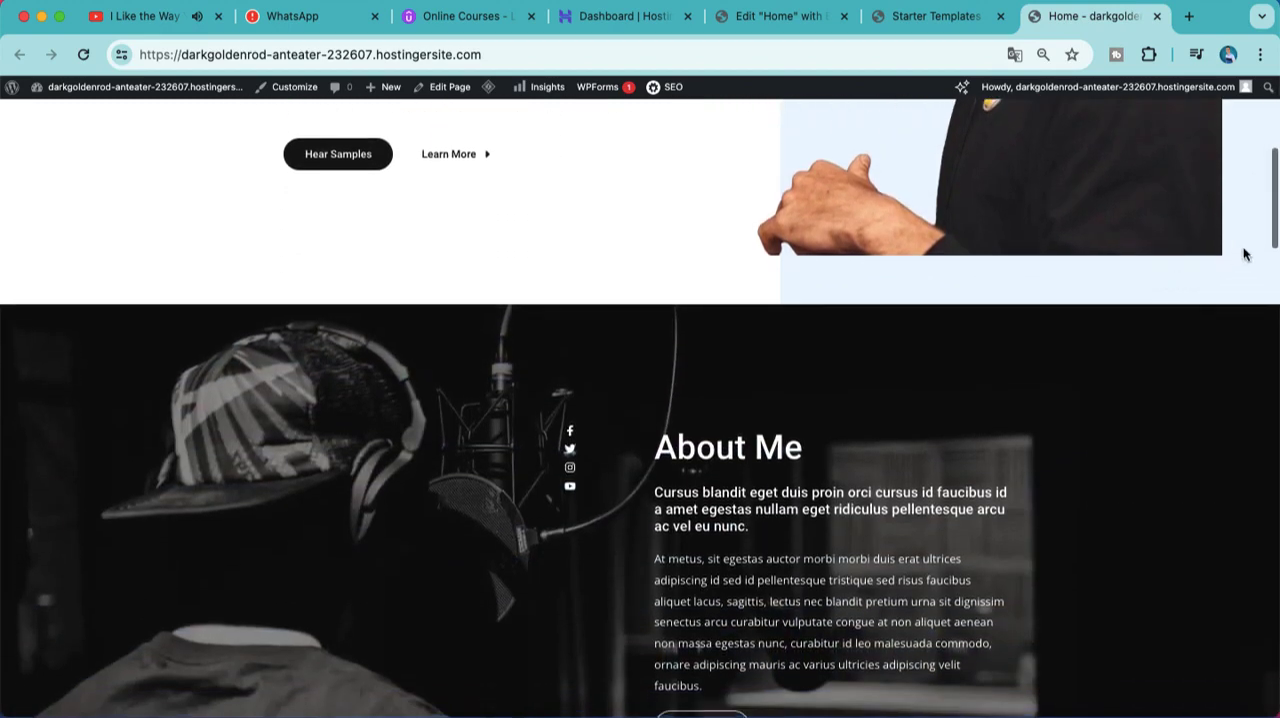
left_click_drag(1275, 218, 1274, 650)
left_click_drag(1276, 700, 1277, 183)
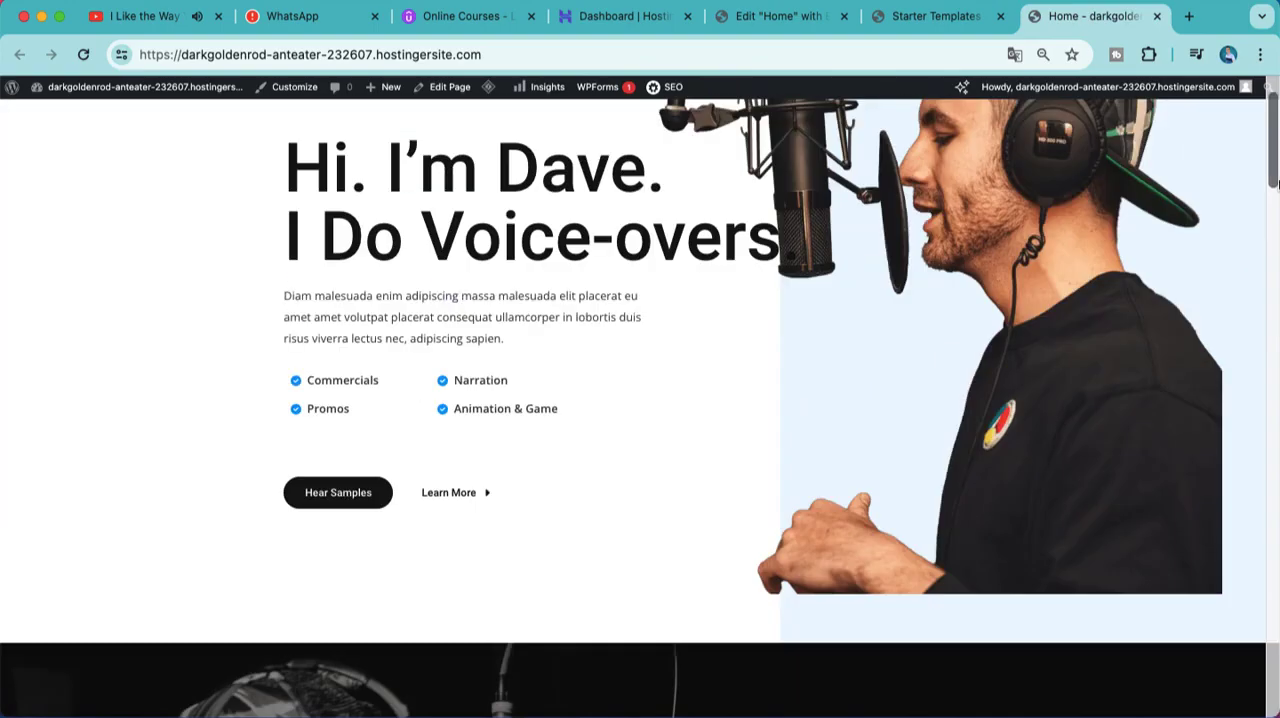
scroll(1265, 175, "up", 2)
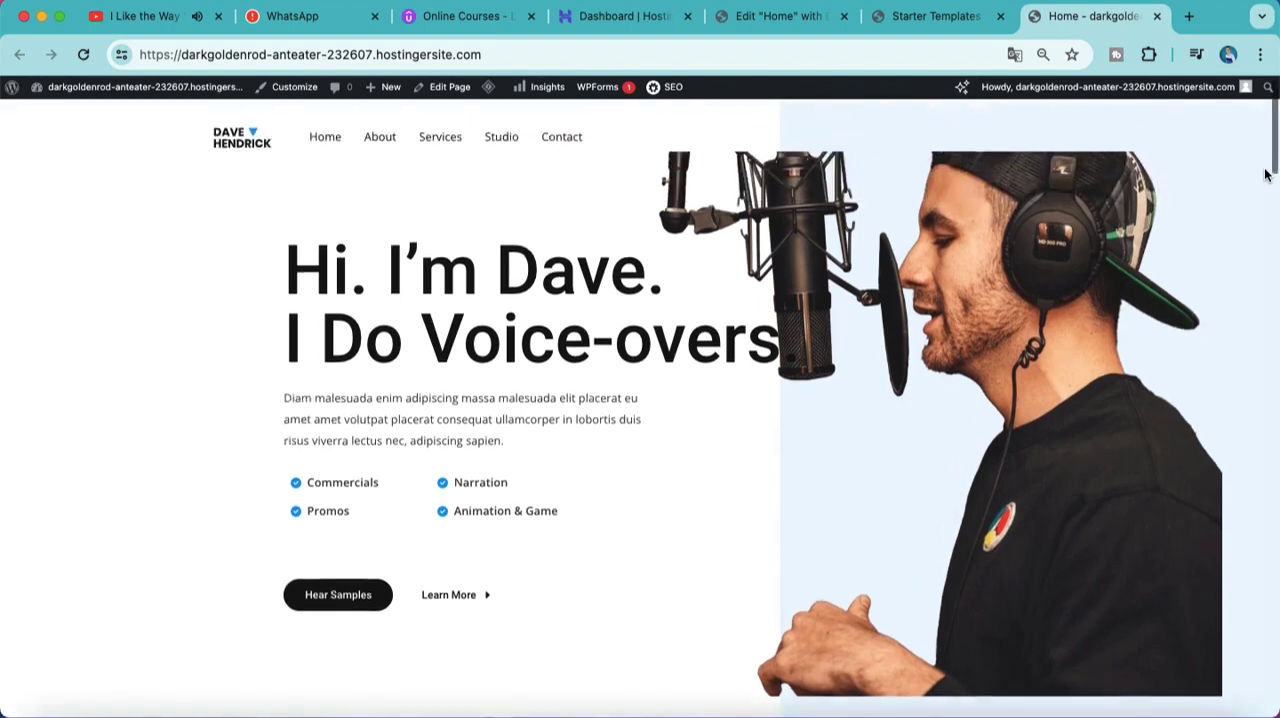
left_click(426, 89)
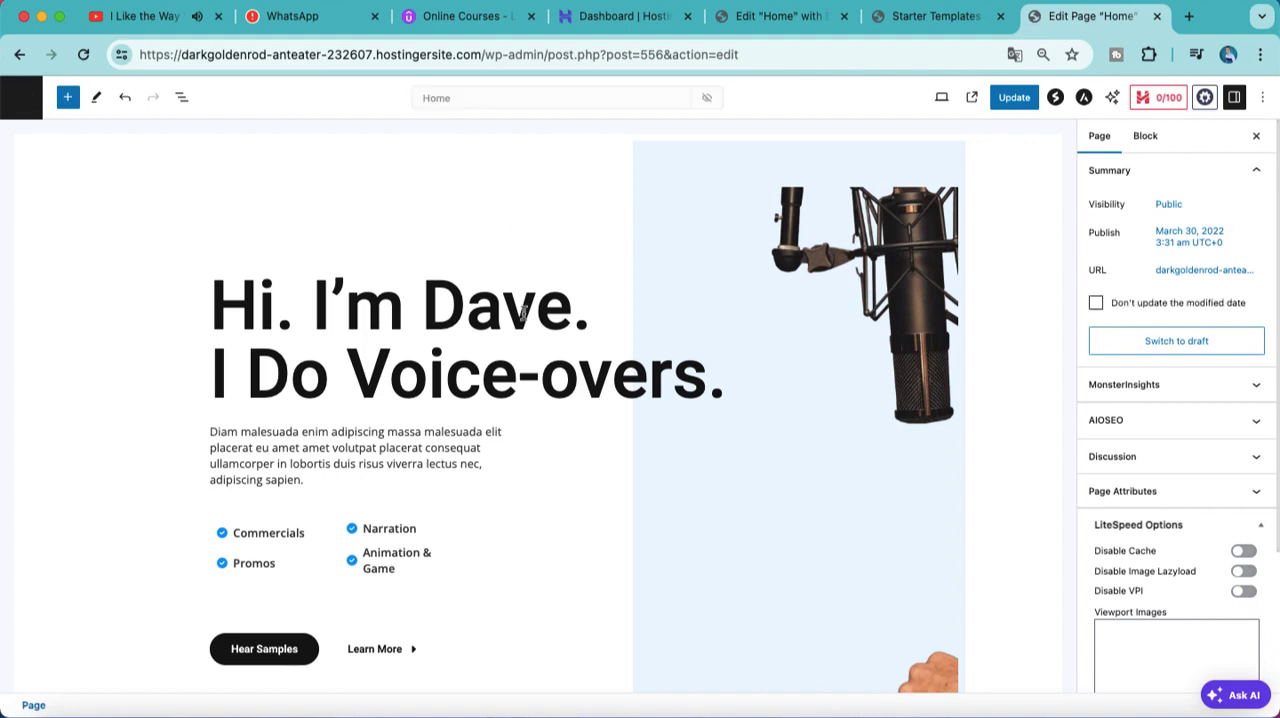
Step: Replace the first name in the hero heading with a different first name
left_click(621, 296)
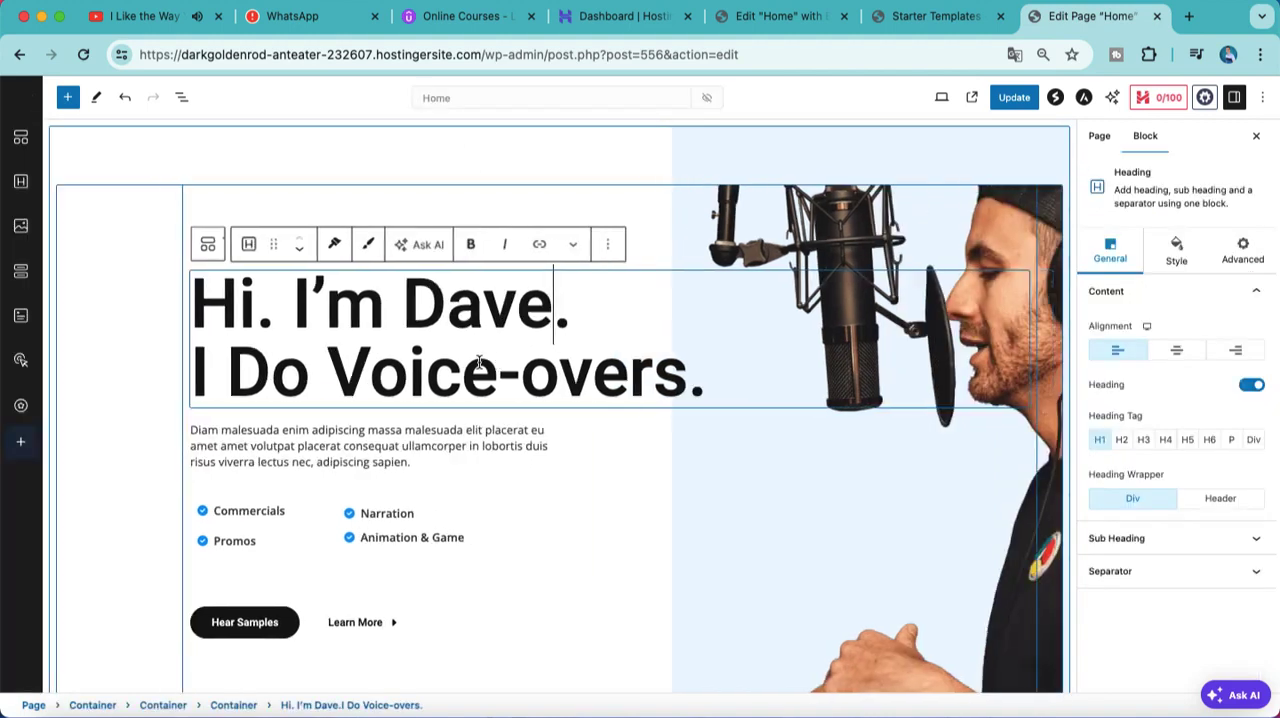
key("BackSpace")
key("BackSpace")
key("BackSpace")
key("BackSpace")
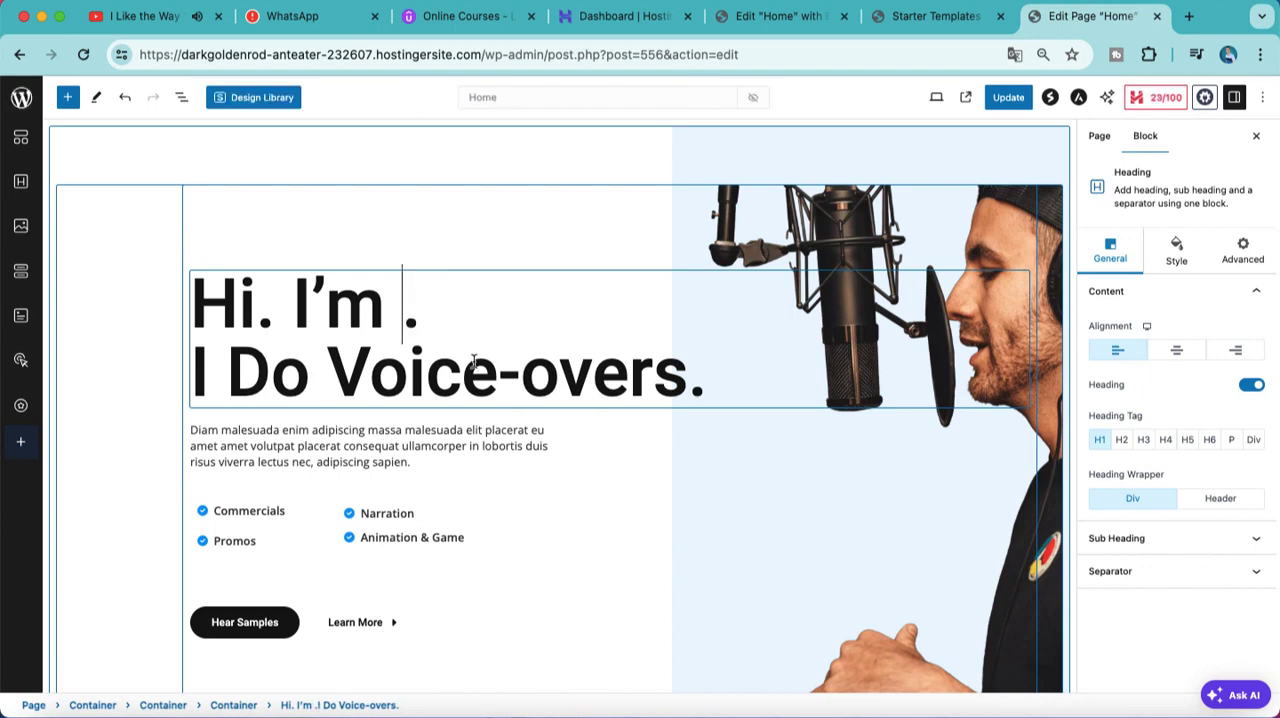
type("JA")
key("BackSpace")
type("arrod")
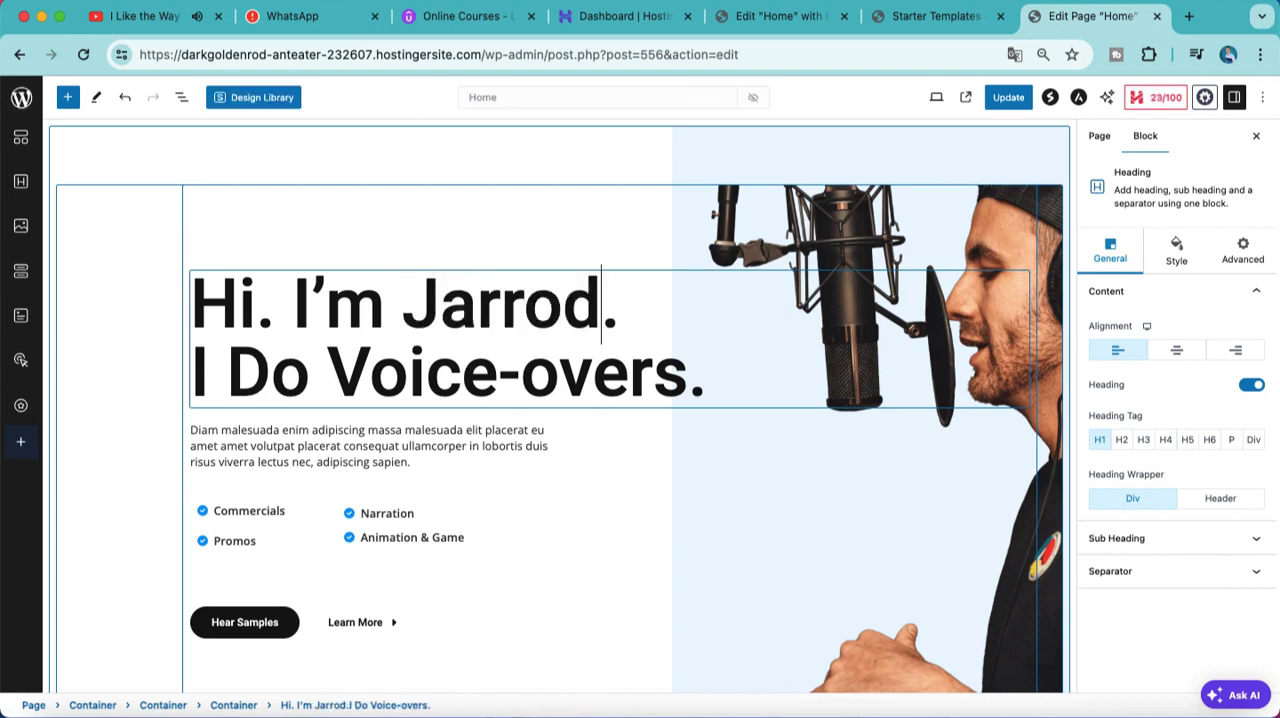
Step: Look through the home page sections in the editor, from the hero area to the featured work
scroll(548, 495, "down", 10)
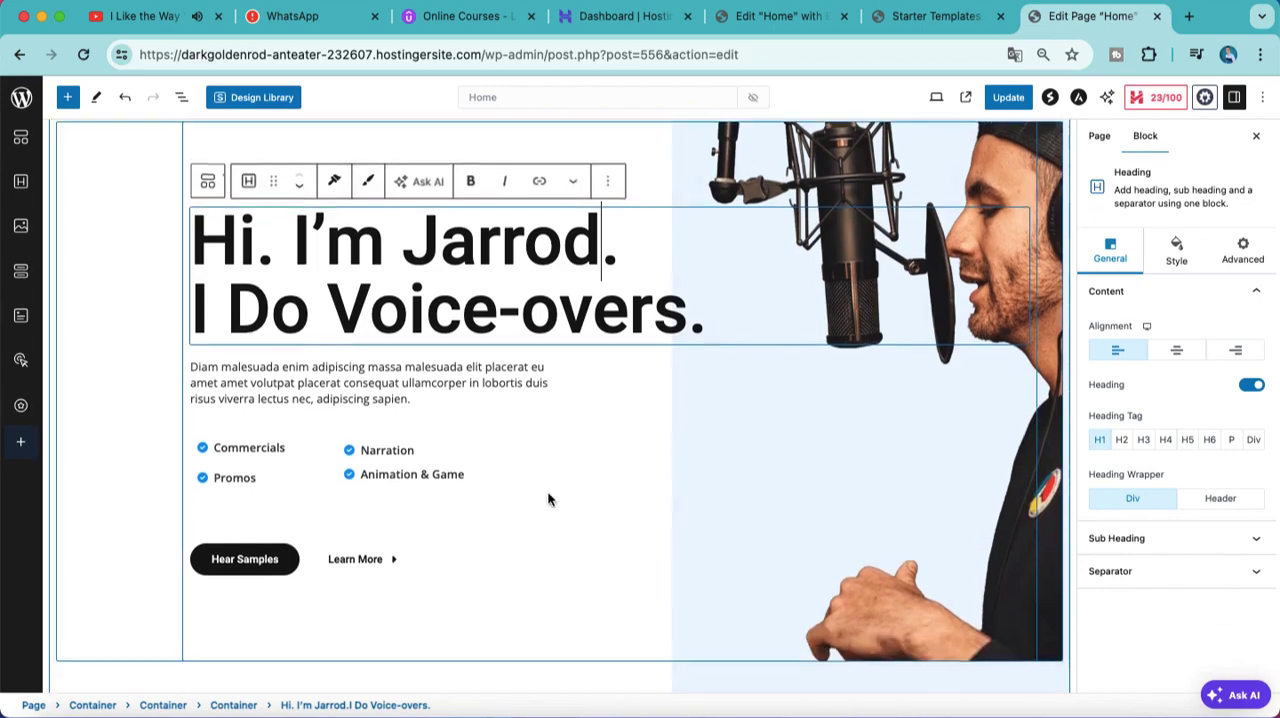
scroll(548, 497, "up", 2)
scroll(548, 497, "down", 10)
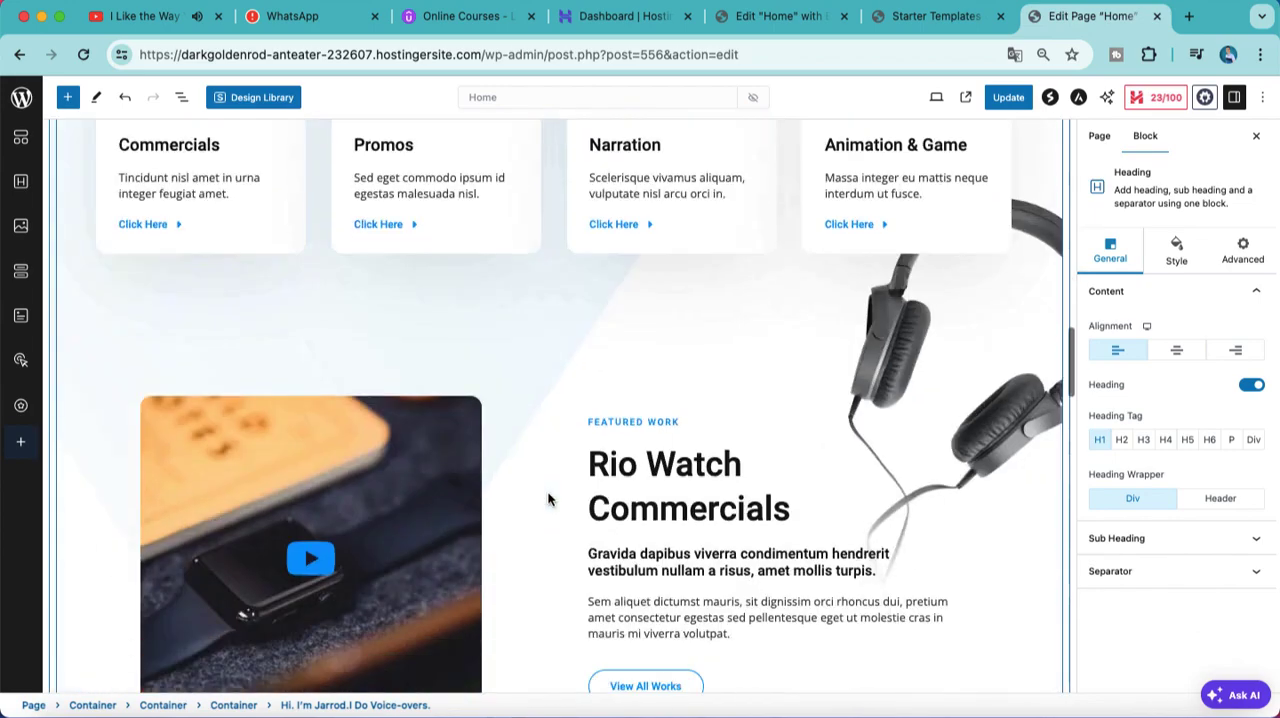
scroll(548, 497, "up", 1)
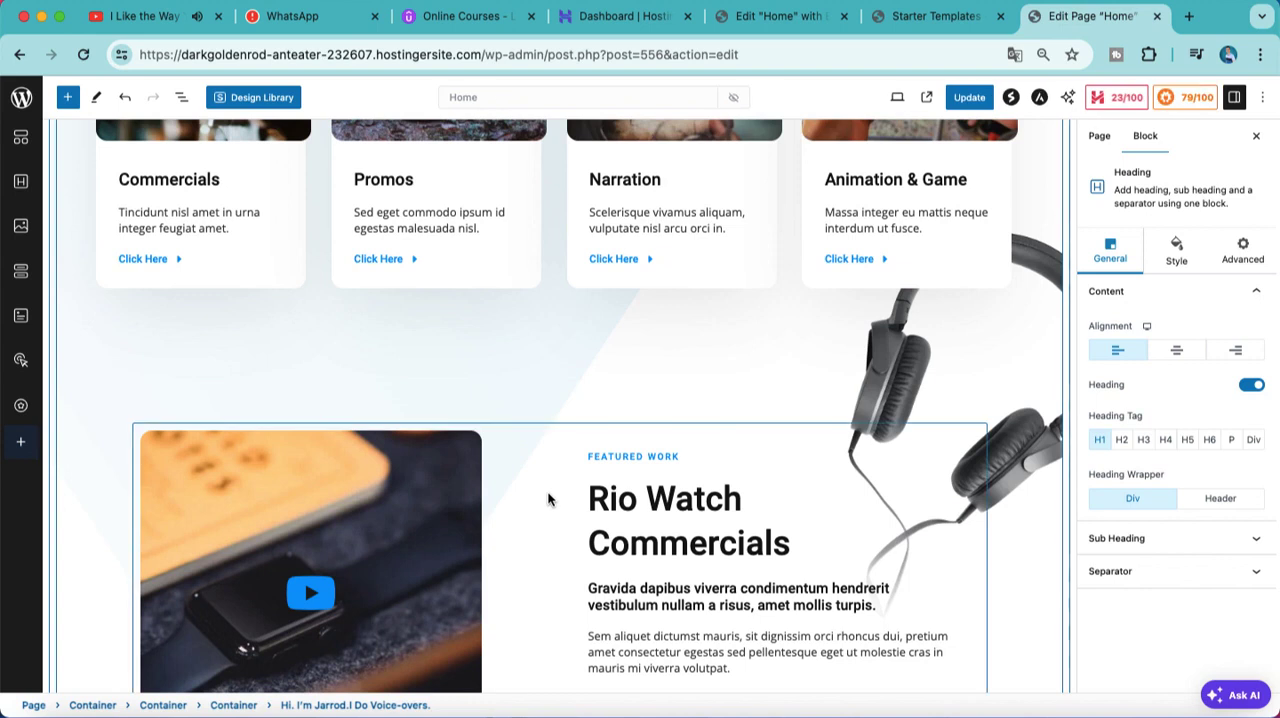
scroll(760, 444, "up", 15)
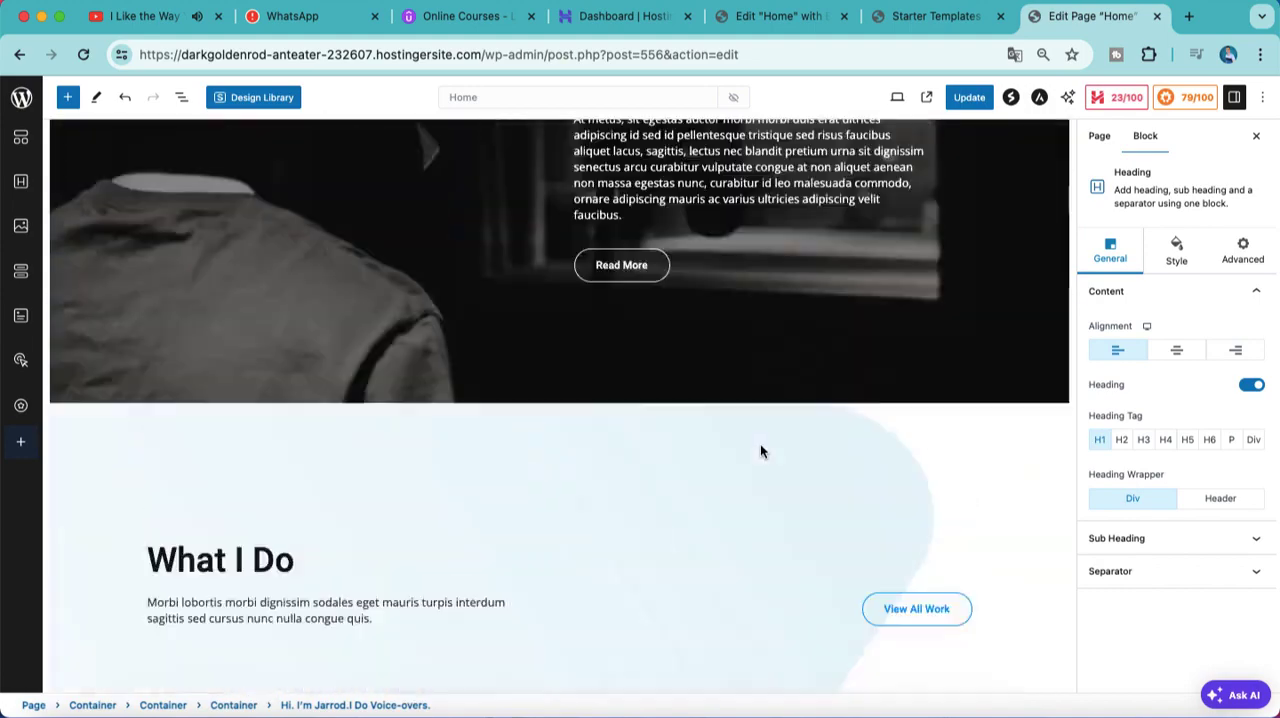
scroll(559, 399, "up", 3)
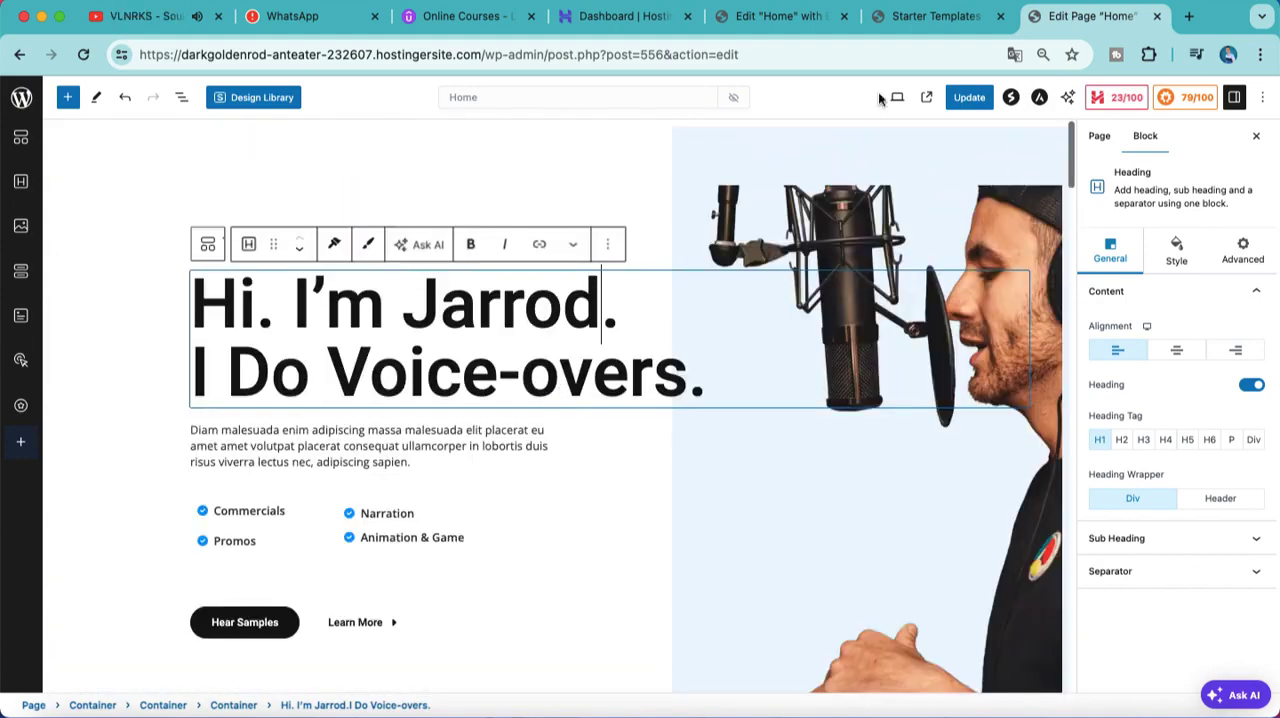
left_click(729, 376)
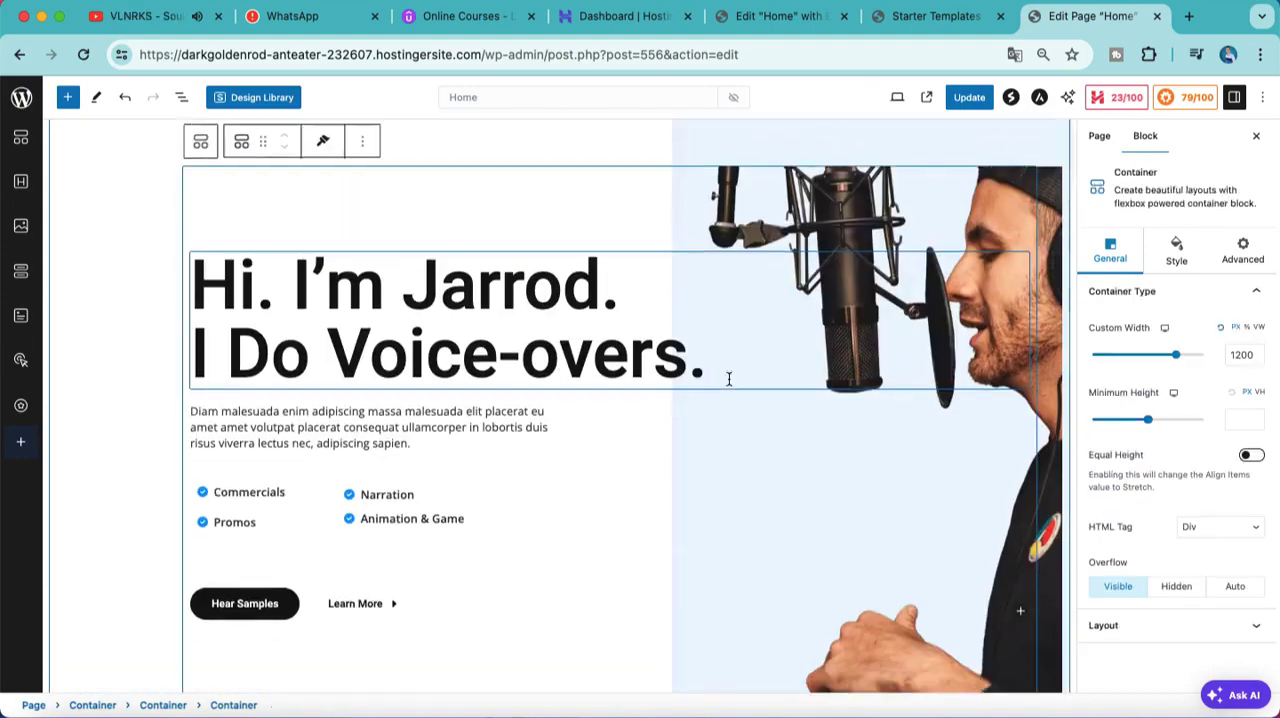
Step: Replace the "About Me" heading text with "Drag and drop"
scroll(710, 376, "down", 5)
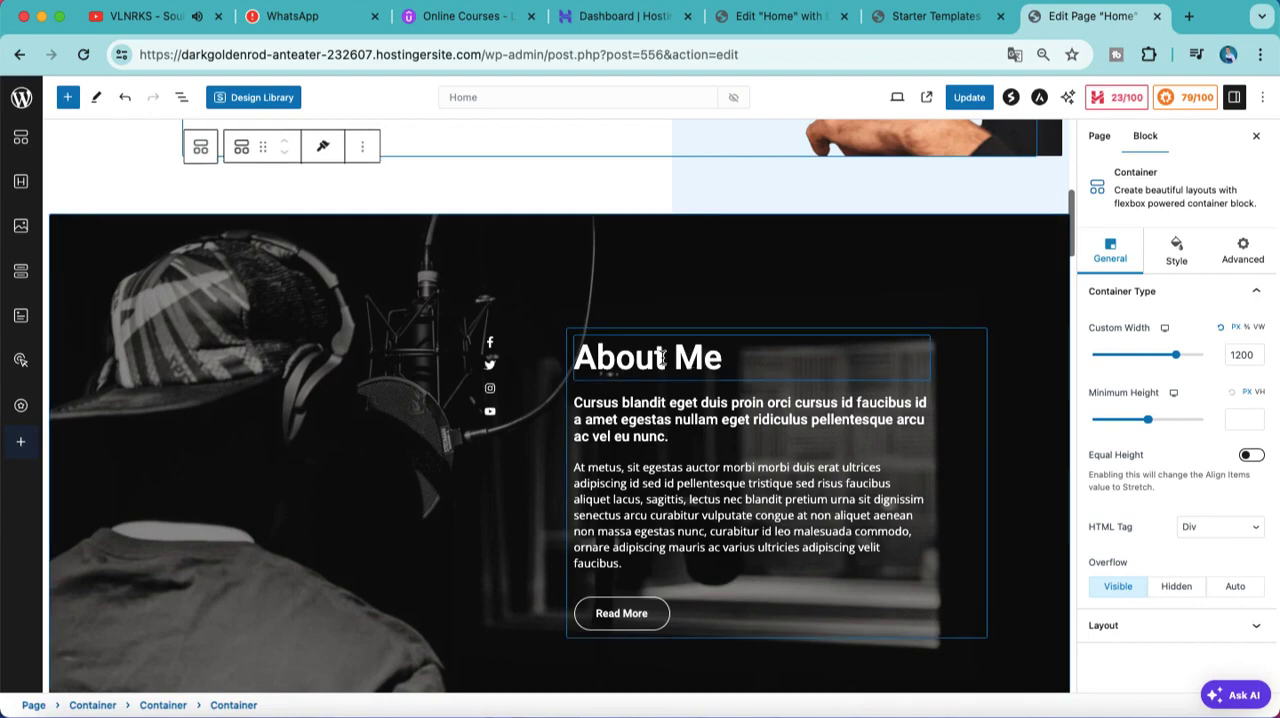
left_click(741, 364)
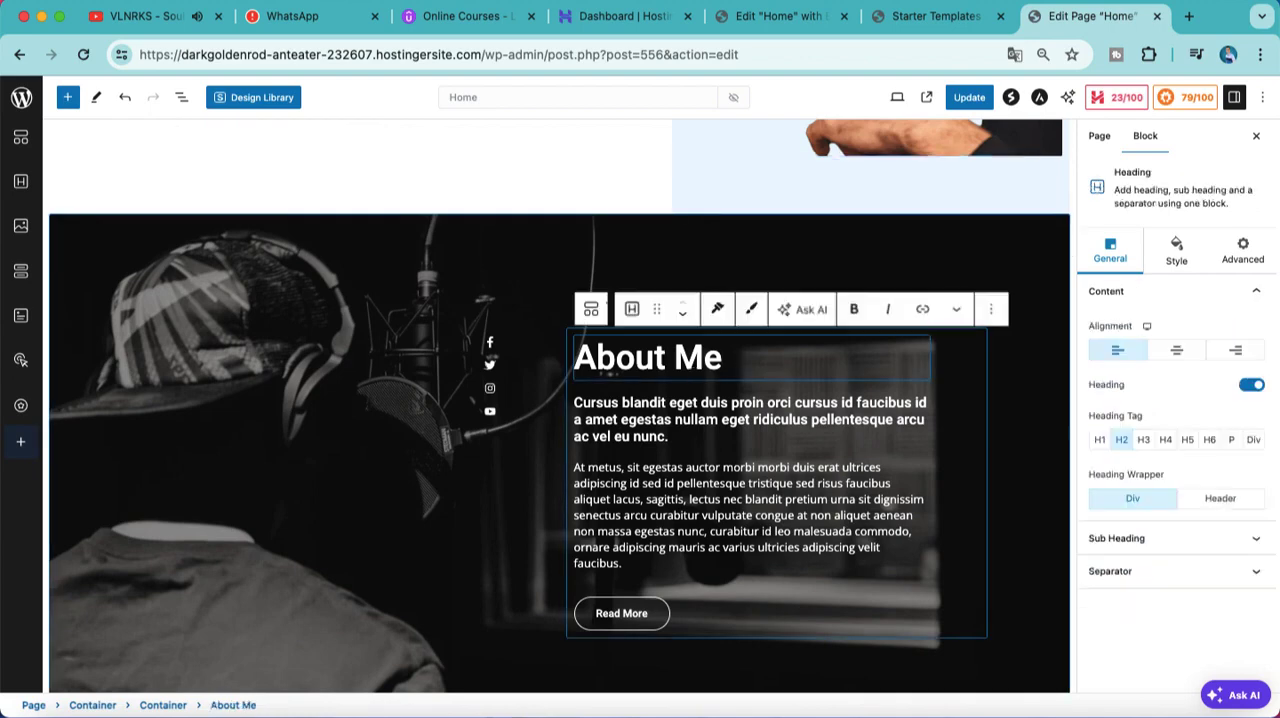
key("BackSpace")
key("BackSpace")
key("BackSpace")
left_click_drag(743, 363, 572, 360)
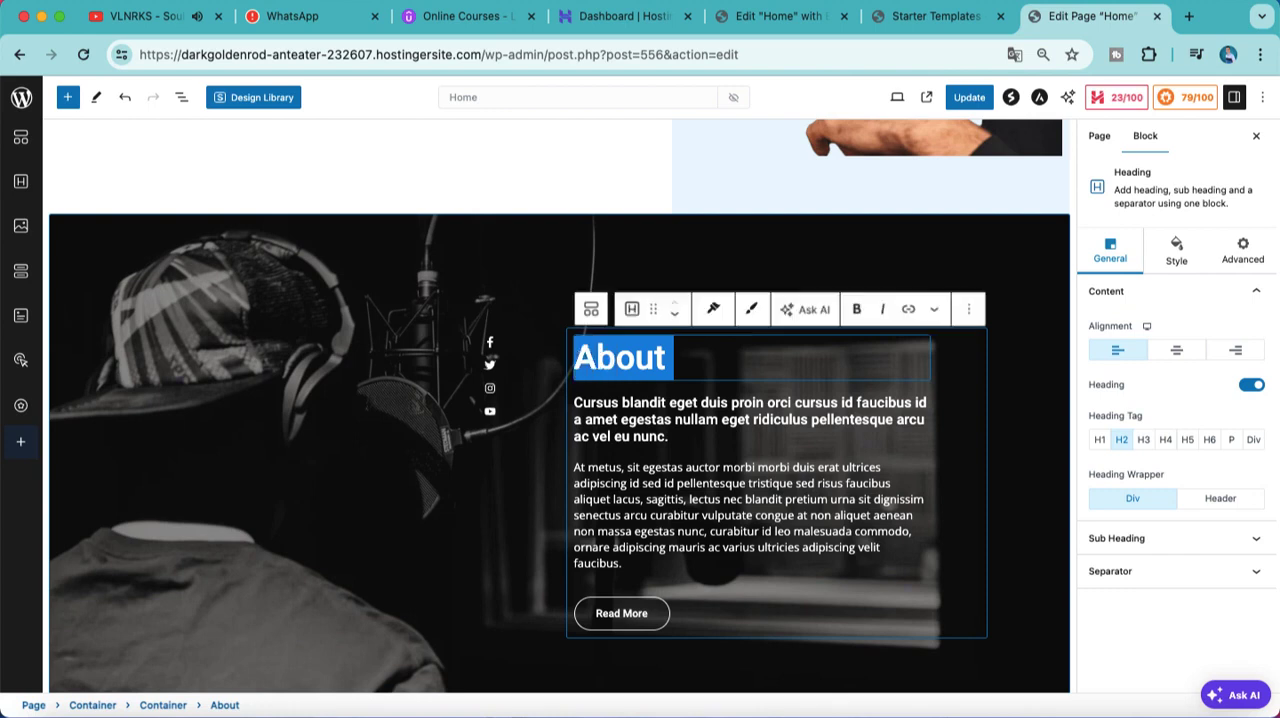
key("BackSpace")
type("Drag and drop")
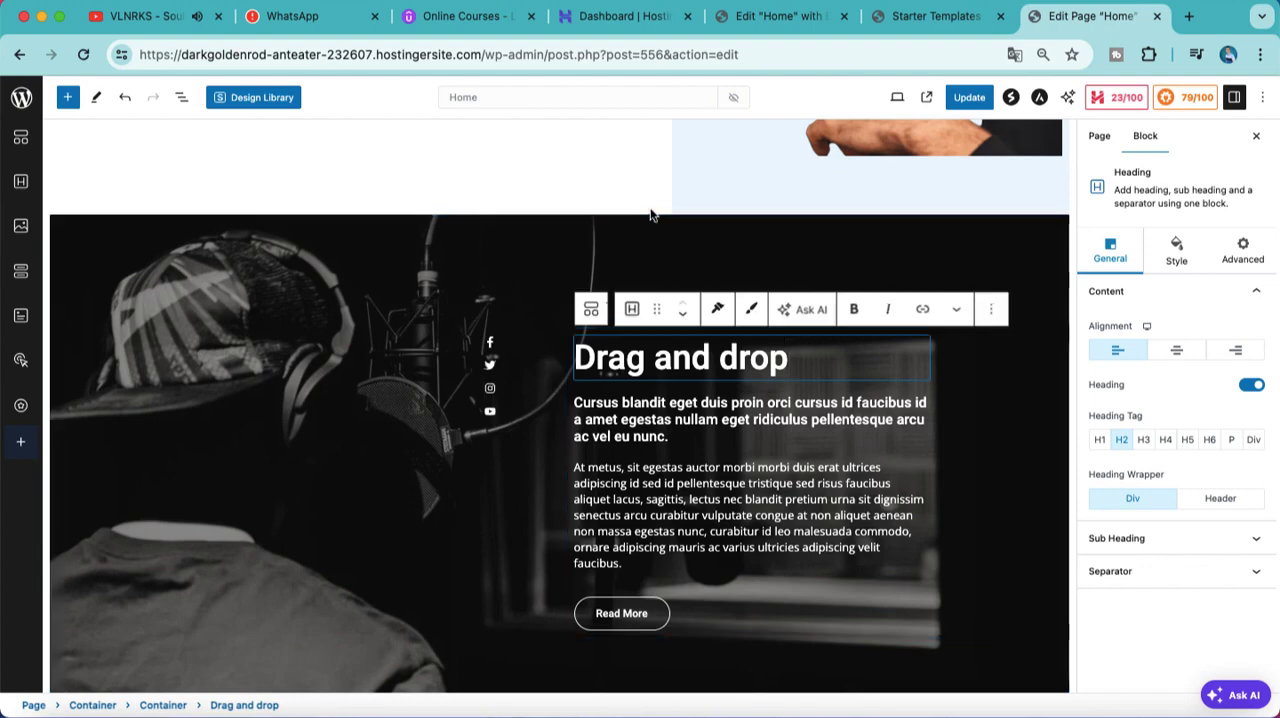
Step: Try to move the hero heading further down its section, and select the container around it
scroll(764, 218, "up", 10)
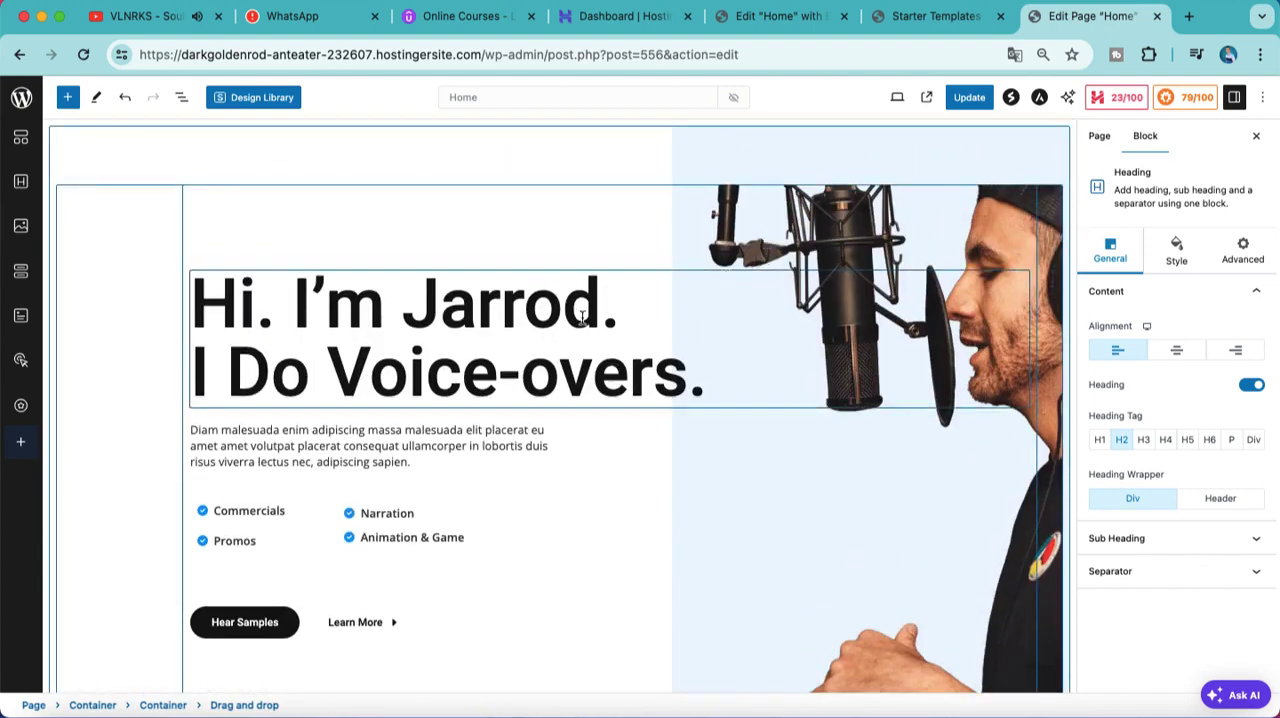
left_click_drag(602, 305, 680, 551)
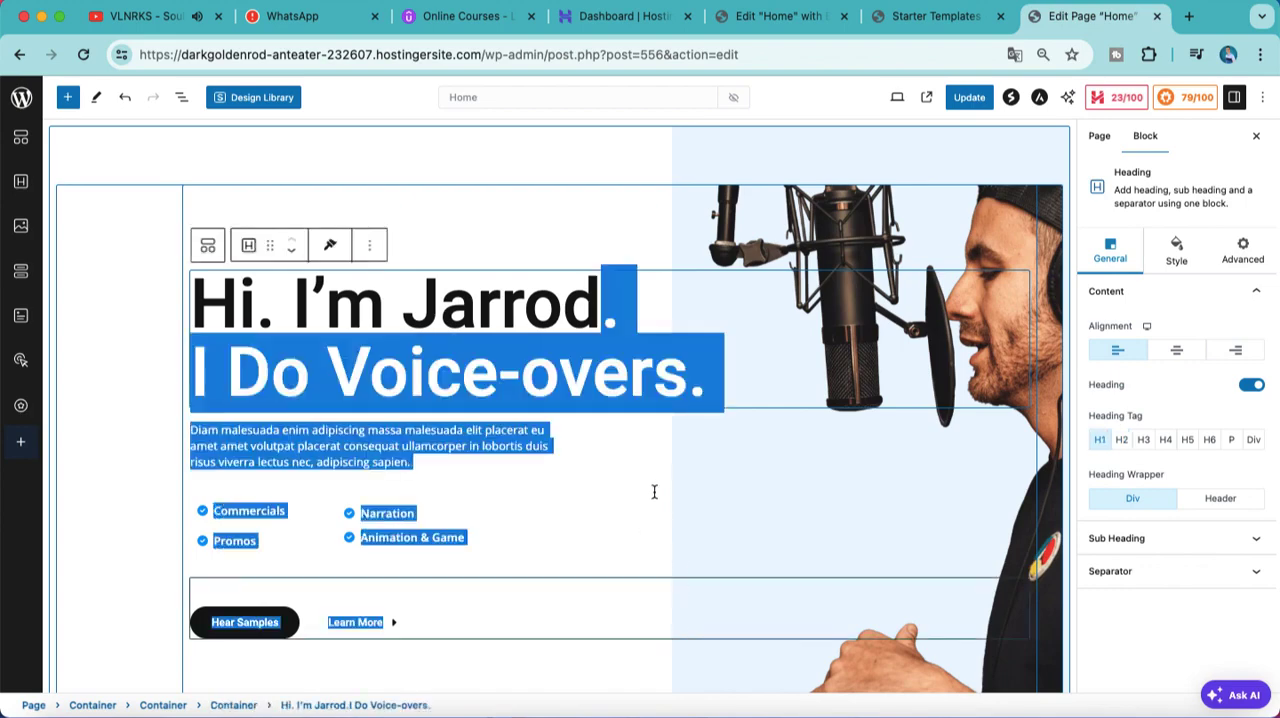
left_click_drag(654, 491, 654, 491)
left_click(460, 259)
scroll(460, 259, "down", 1)
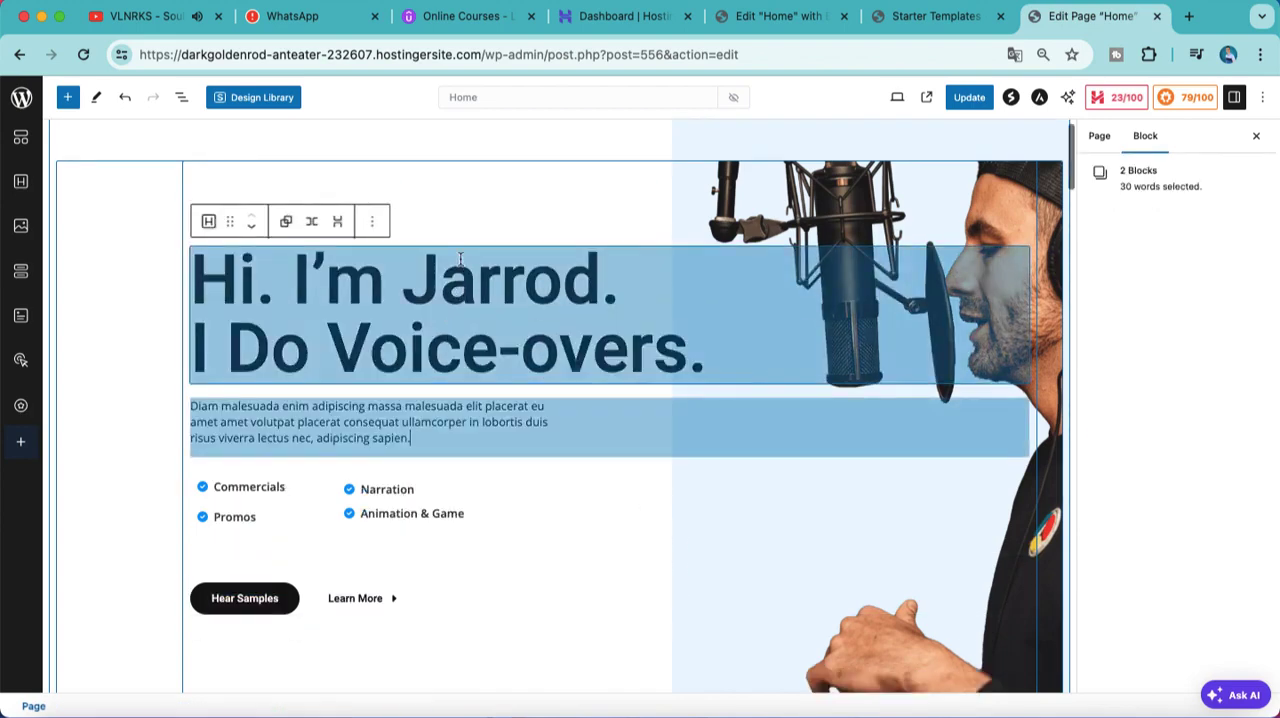
left_click(456, 242)
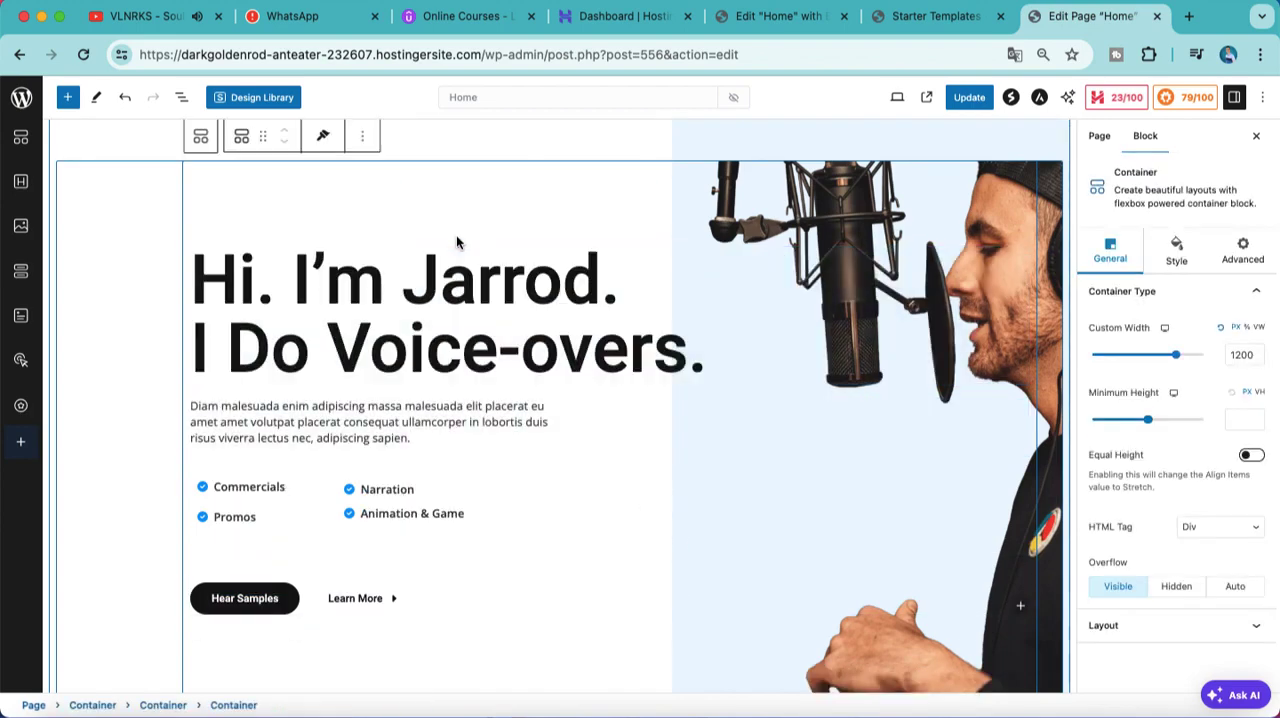
scroll(700, 300, "down", 3)
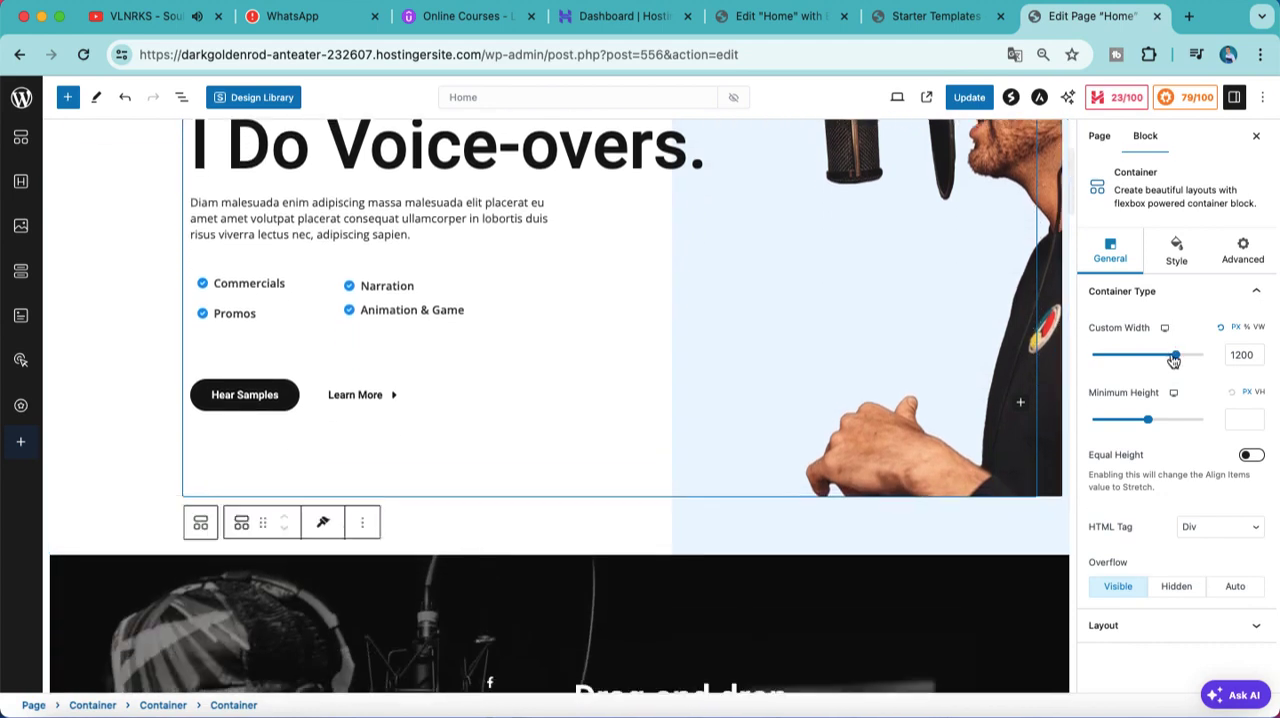
Step: Set the hero container's custom width to 1515 px and its minimum height to 192 px
left_click_drag(1176, 355, 1199, 357)
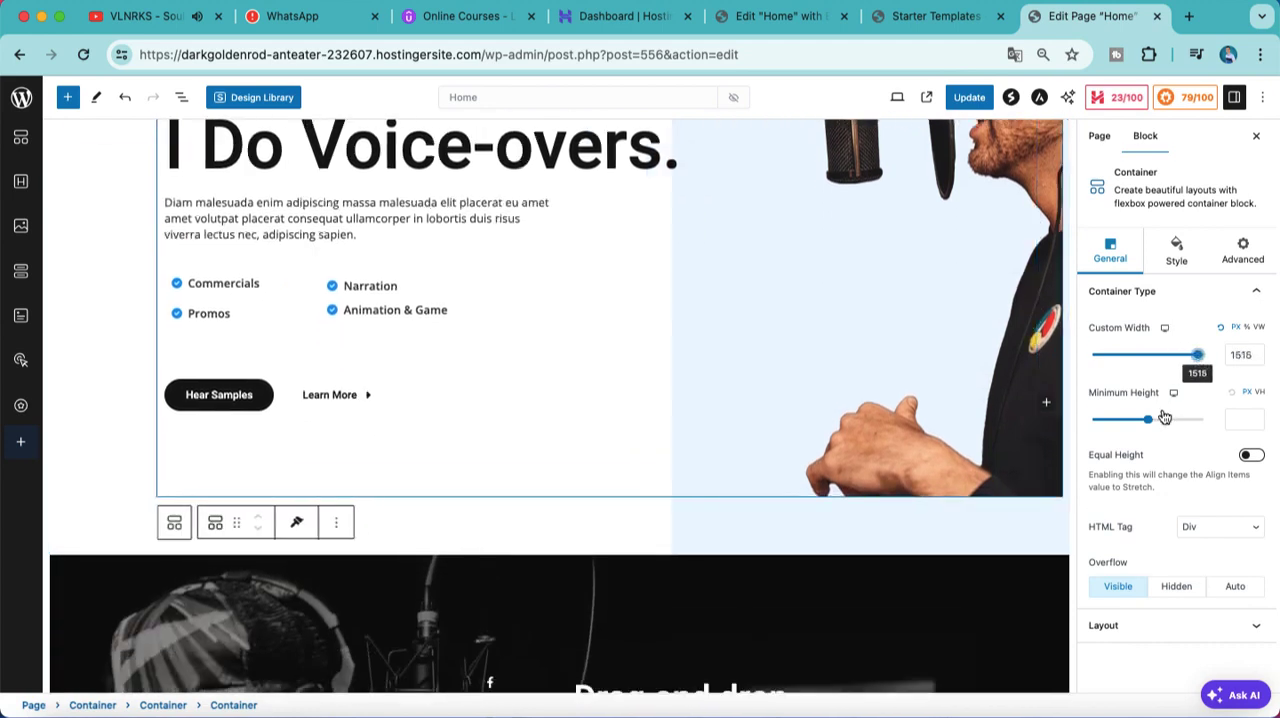
left_click_drag(1171, 427, 1113, 421)
Step: Replace "Voice-overs." in the second line of the hero heading with "Everything"
scroll(764, 398, "up", 3)
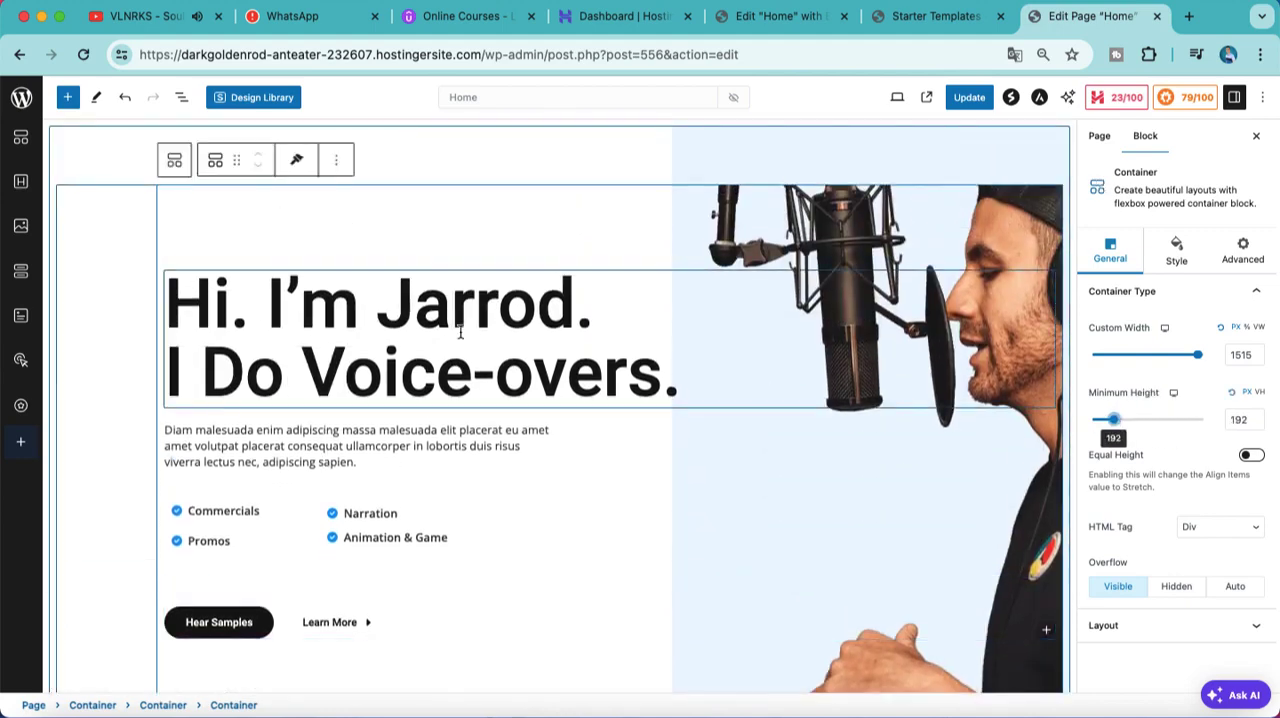
right_click(453, 374)
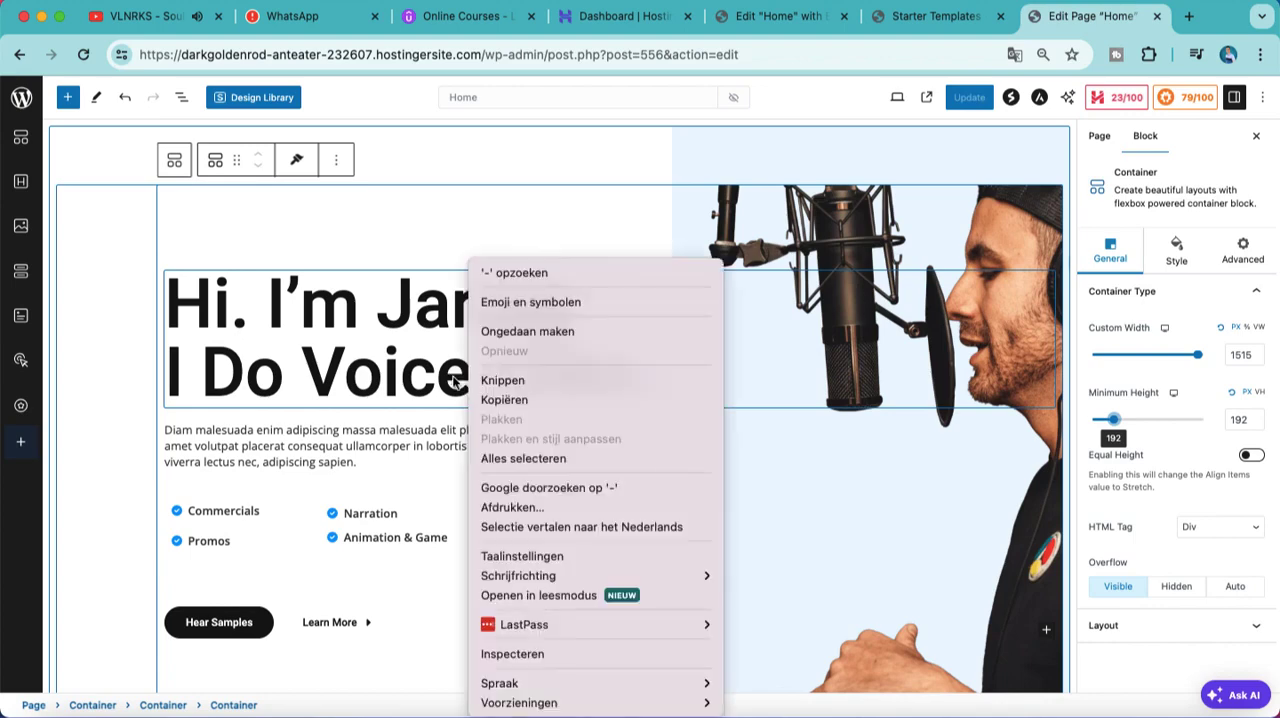
key("Escape")
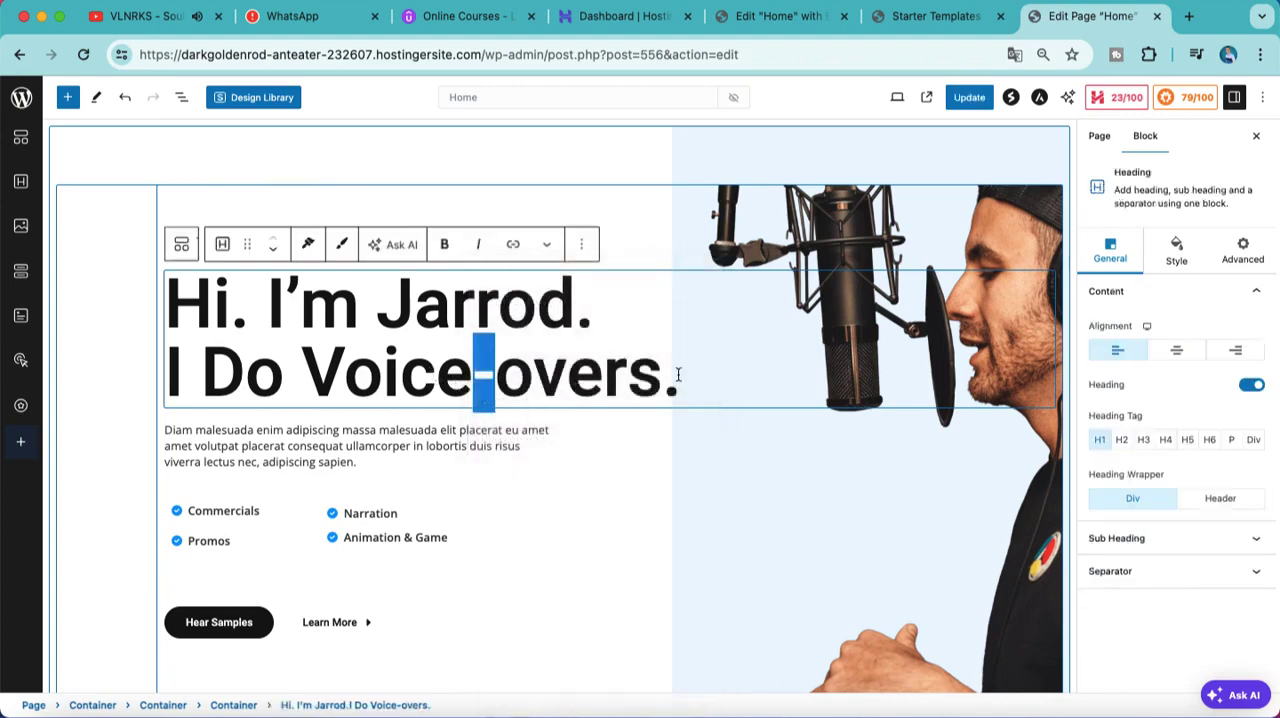
left_click(678, 374)
key("BackSpace")
key("BackSpace")
key("BackSpace")
key("BackSpace")
key("BackSpace")
key("BackSpace")
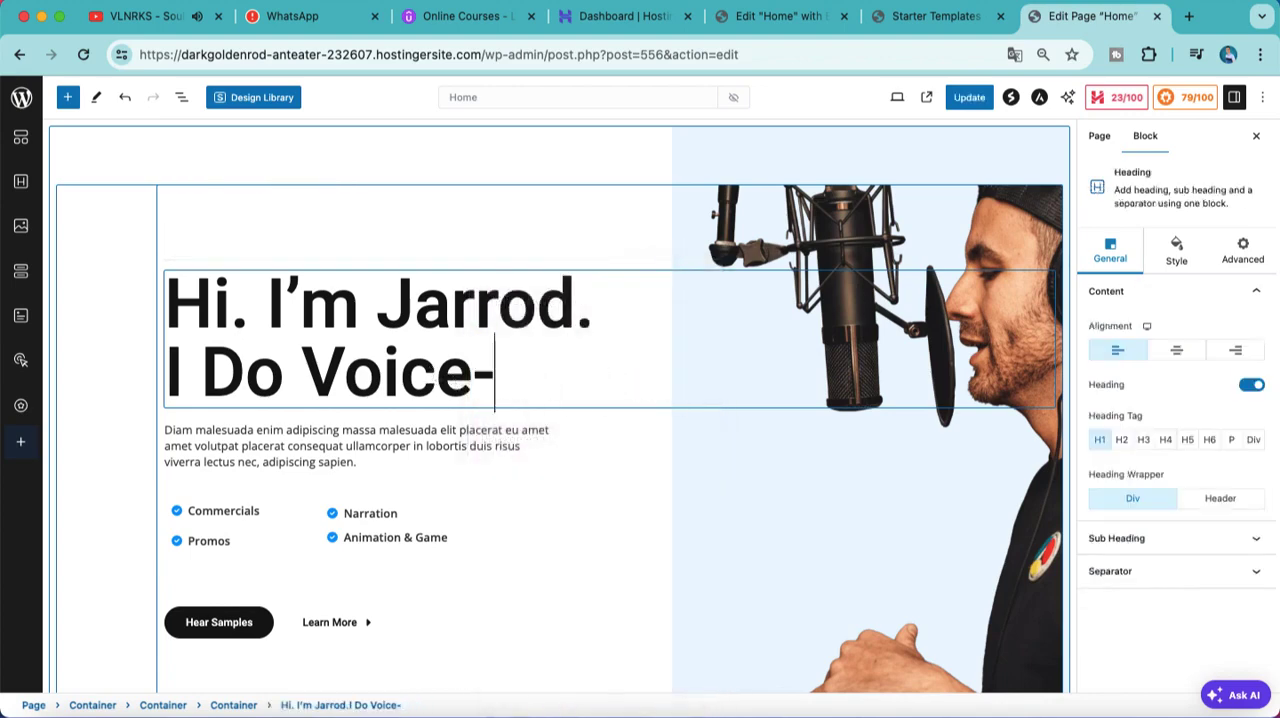
key("BackSpace")
key("BackSpace")
key("BackSpace")
key("BackSpace")
key("BackSpace")
key("BackSpace")
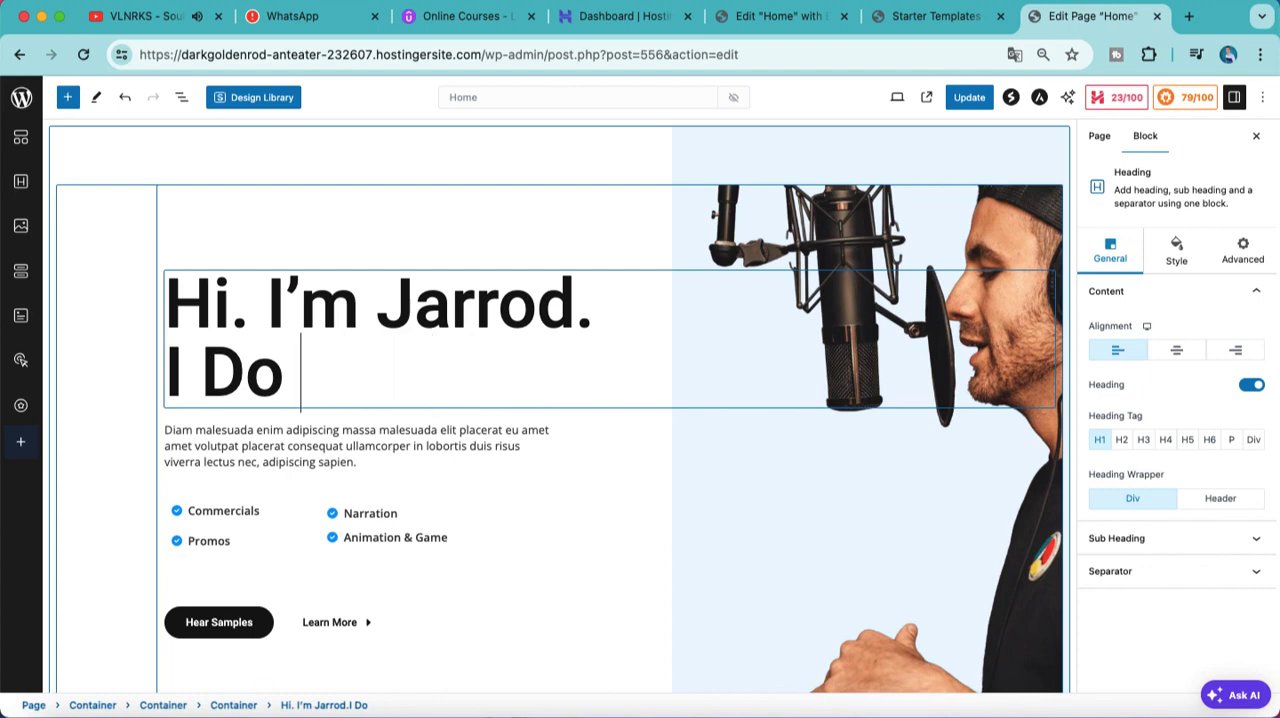
type("Everything")
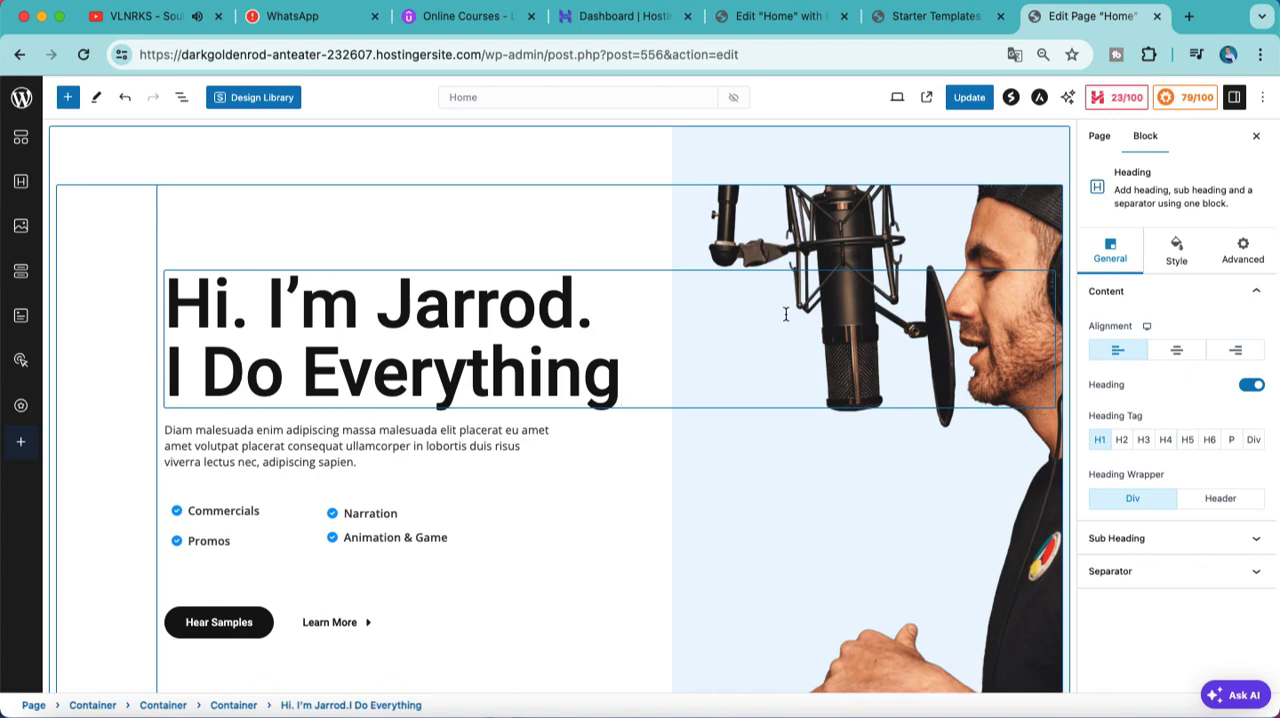
Step: Try voice-over-artist-services-header-img.jpg from the media library as the hero container's background image, and undo the change
scroll(829, 497, "down", 5)
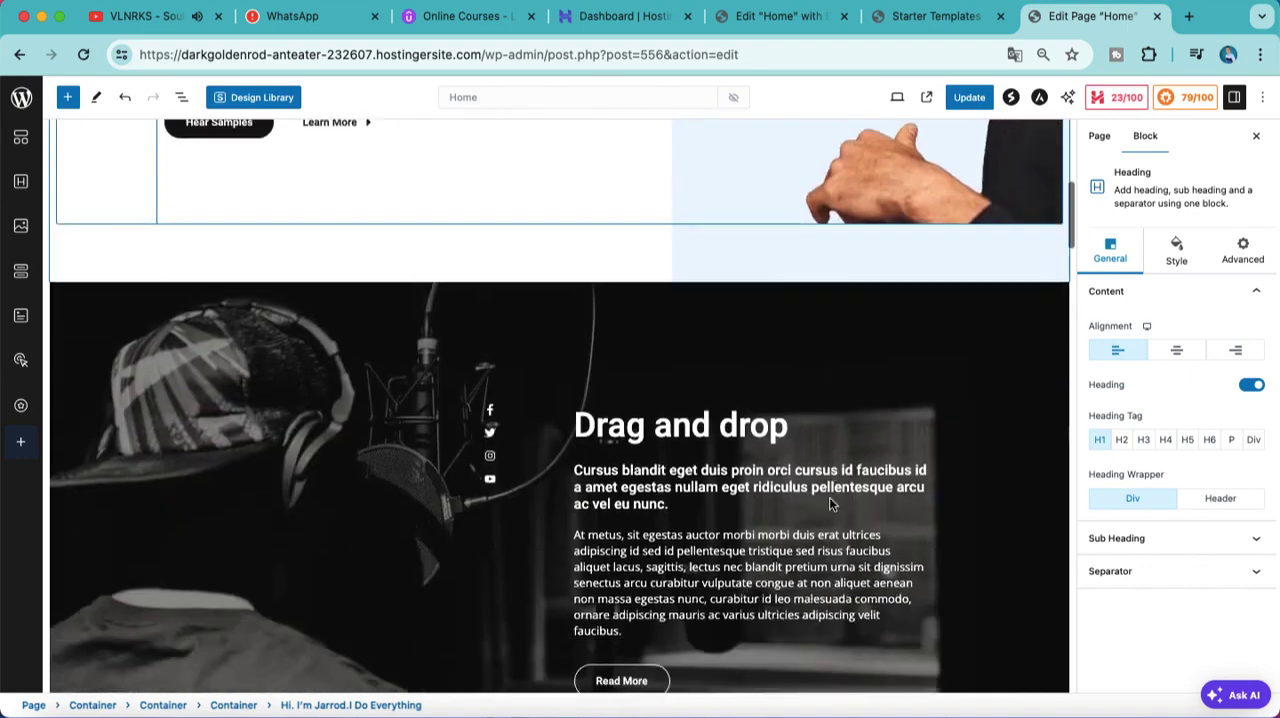
scroll(829, 497, "up", 5)
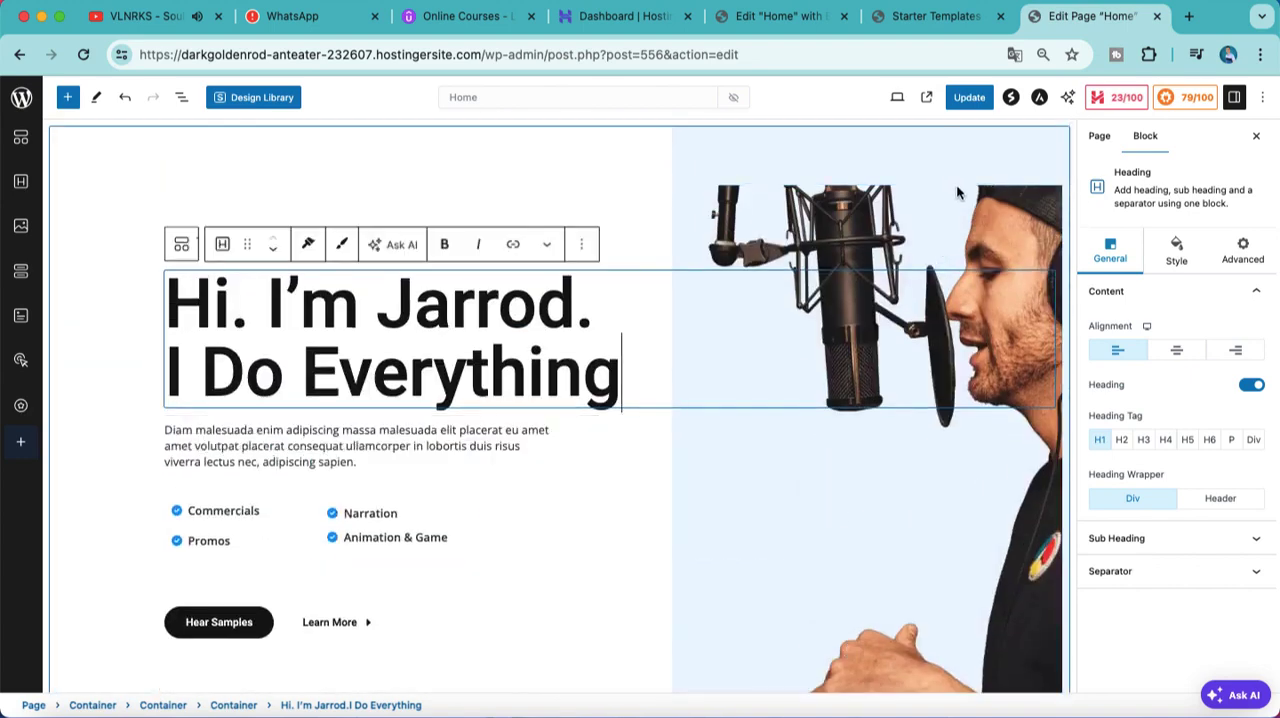
left_click(960, 222)
left_click(958, 224)
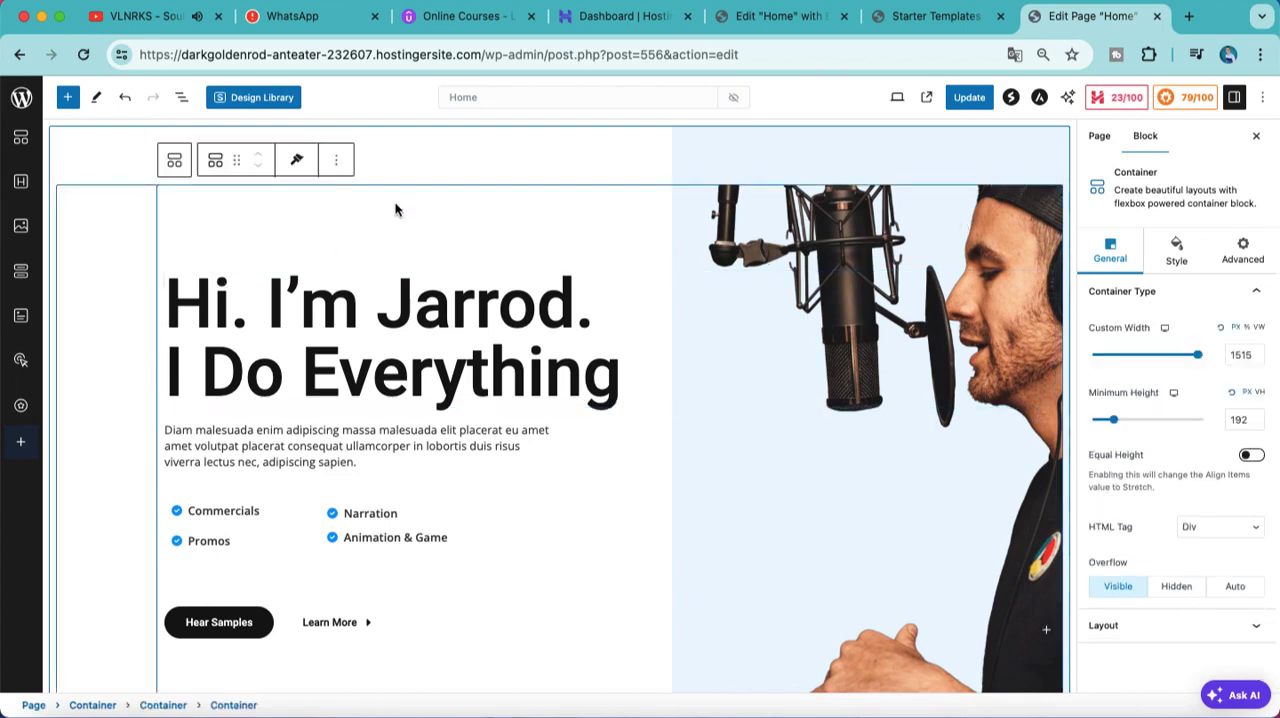
left_click(1162, 262)
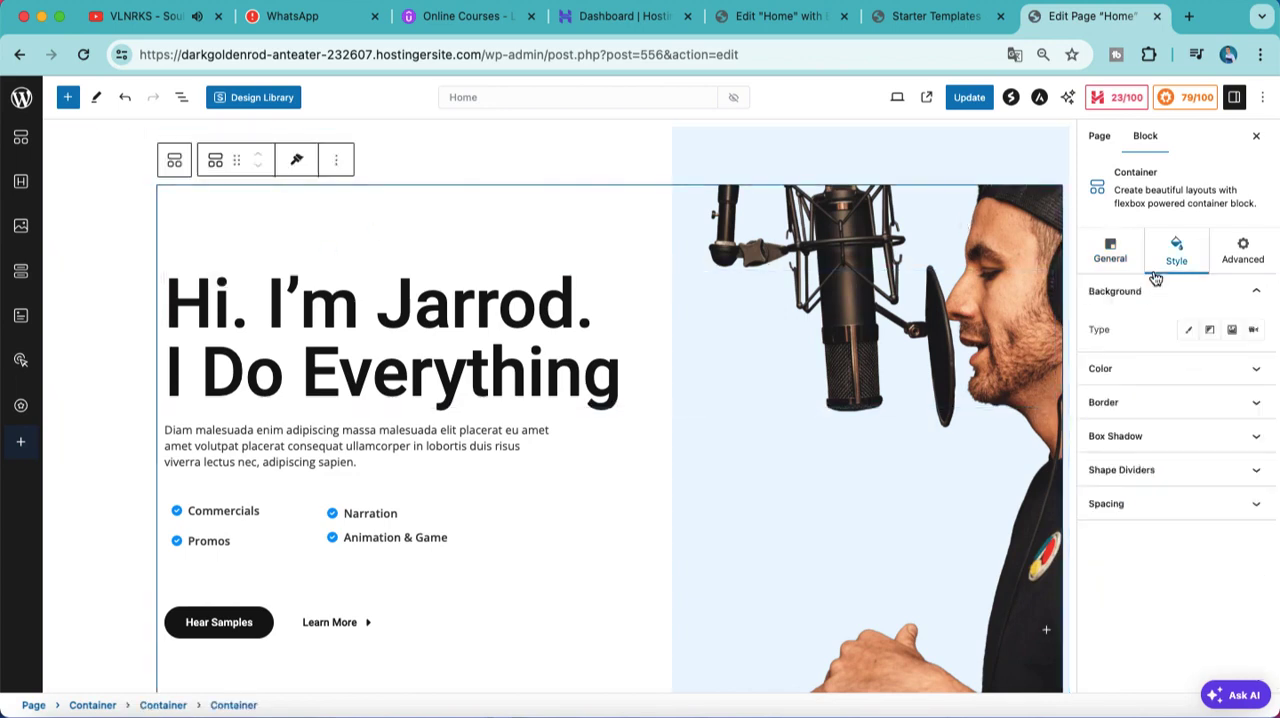
left_click(1230, 331)
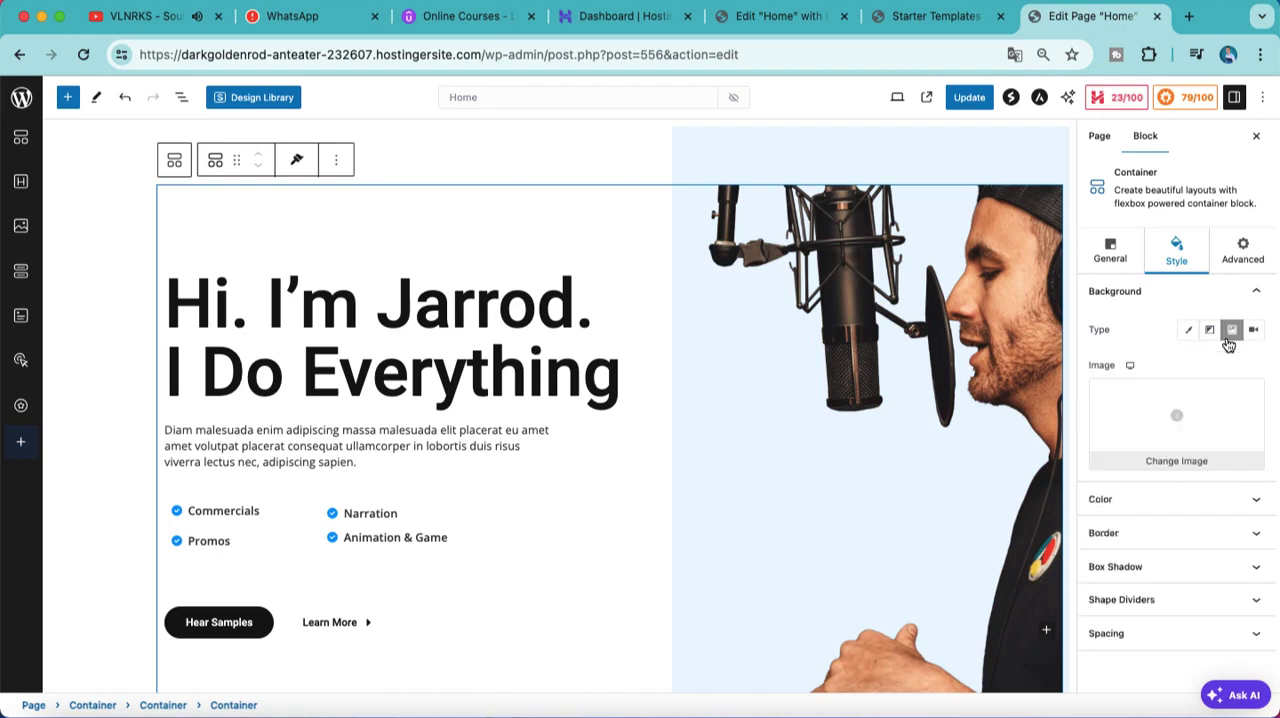
left_click(1175, 428)
left_click_drag(1174, 429, 285, 218)
left_click(133, 145)
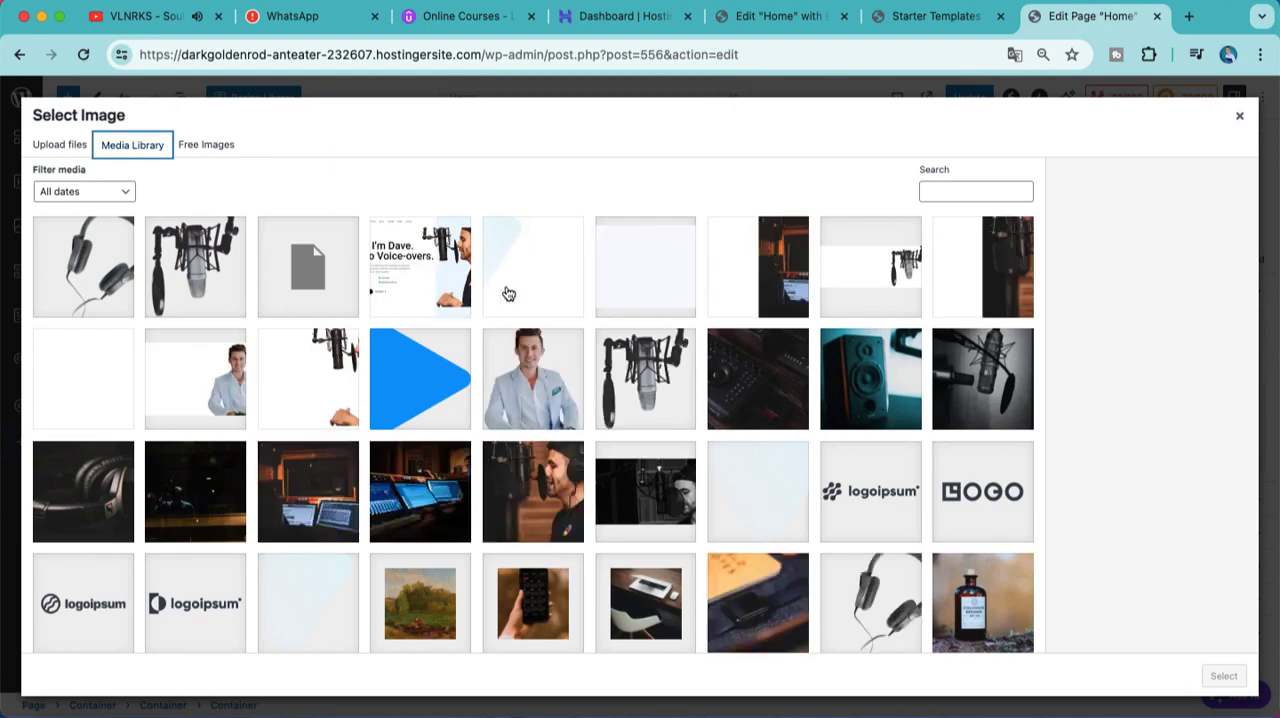
left_click(330, 482)
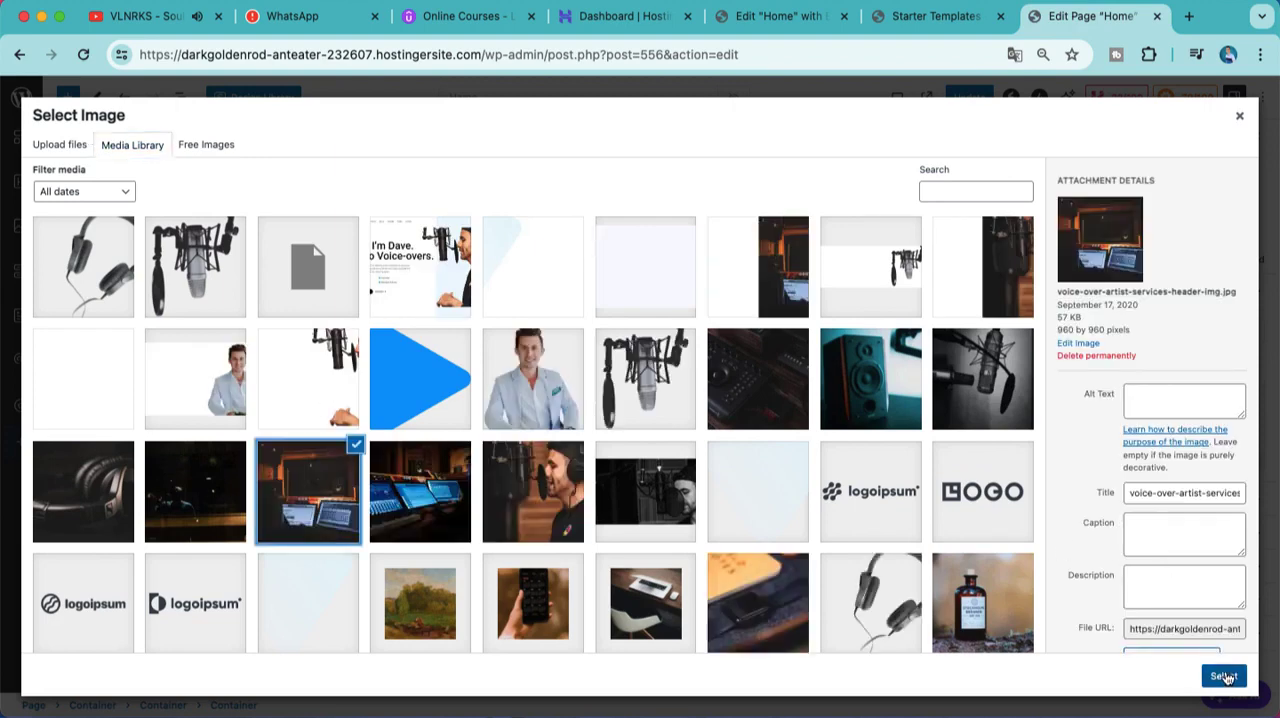
left_click(1226, 678)
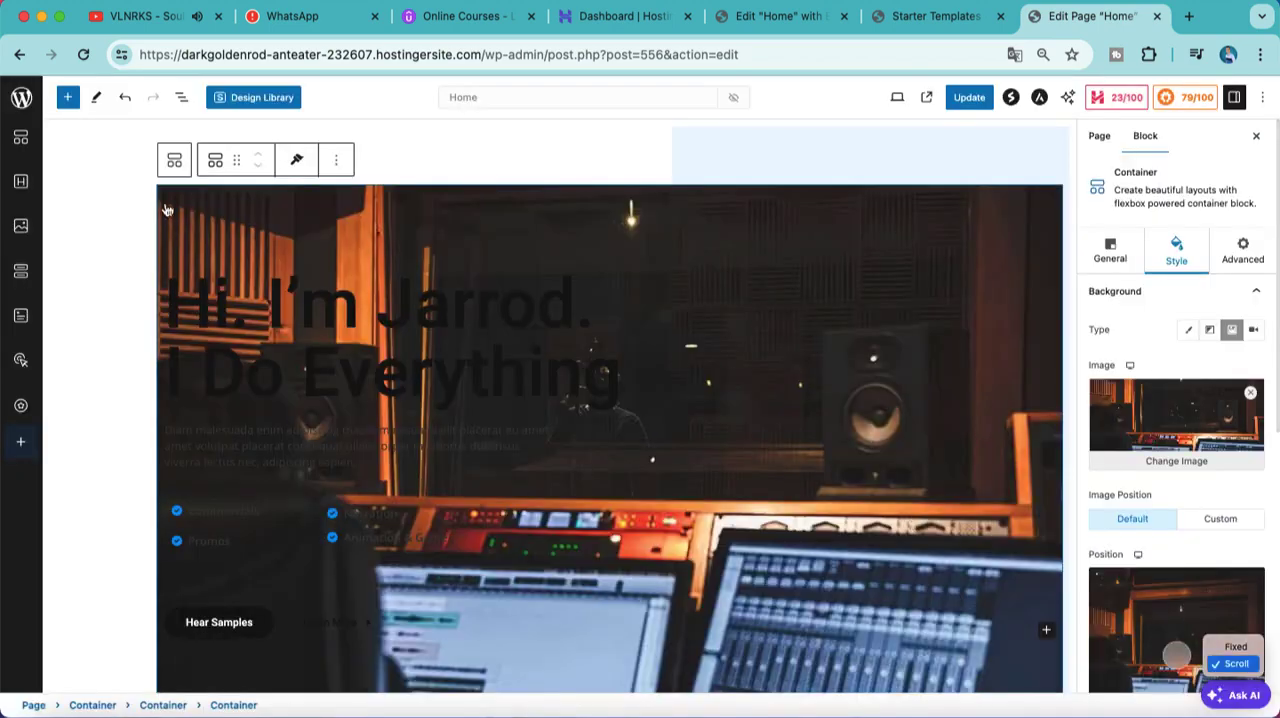
left_click(125, 98)
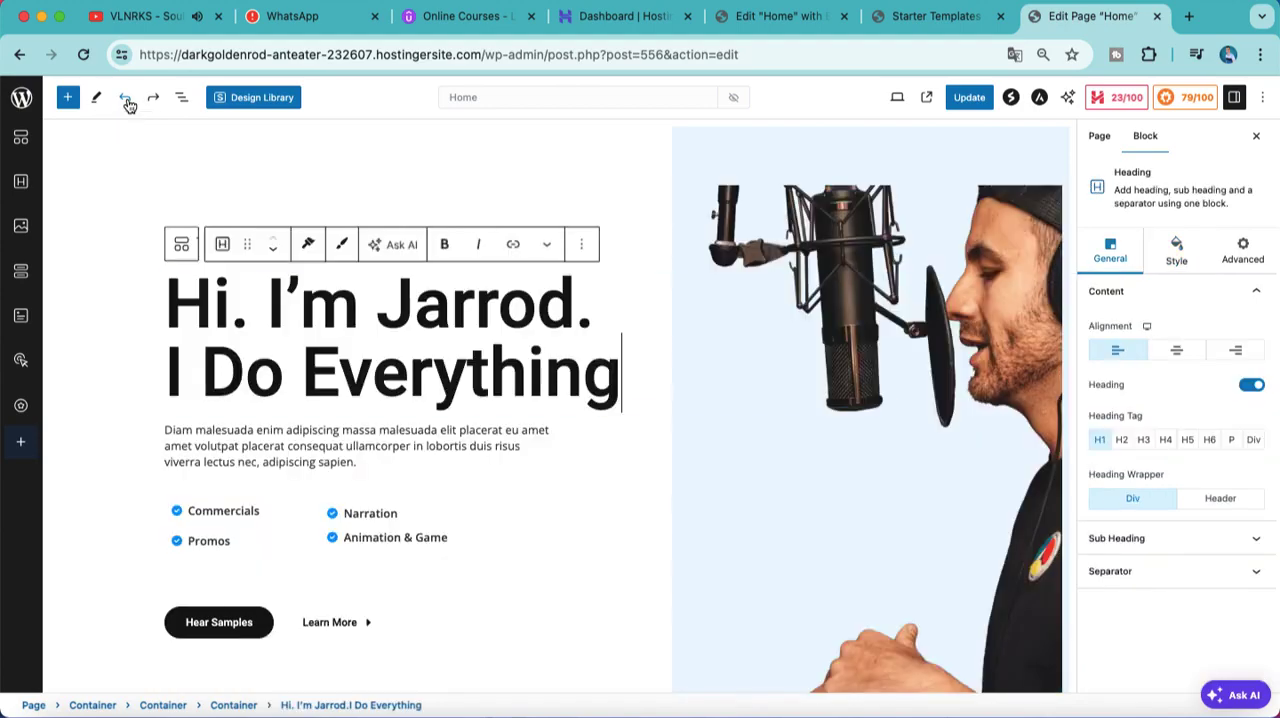
Step: Delete the dark "Drag and drop" section container below the hero area
scroll(617, 471, "down", 10)
scroll(617, 476, "up", 5)
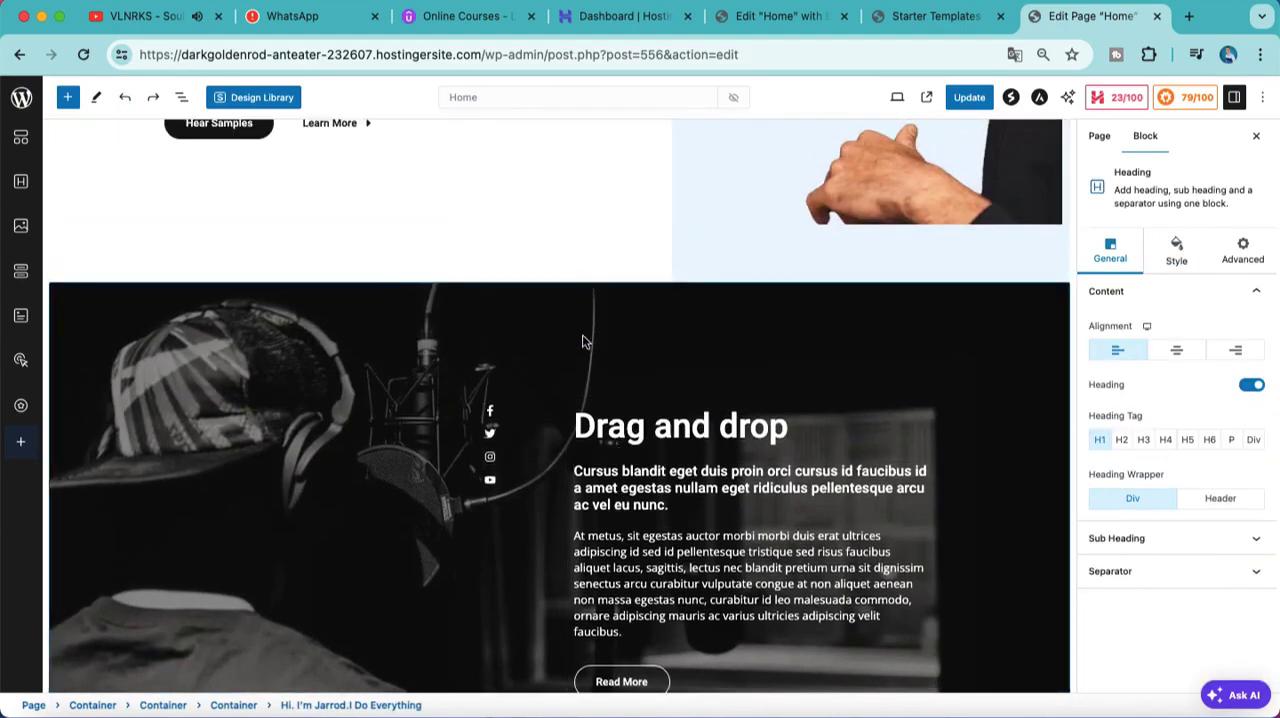
left_click(585, 342)
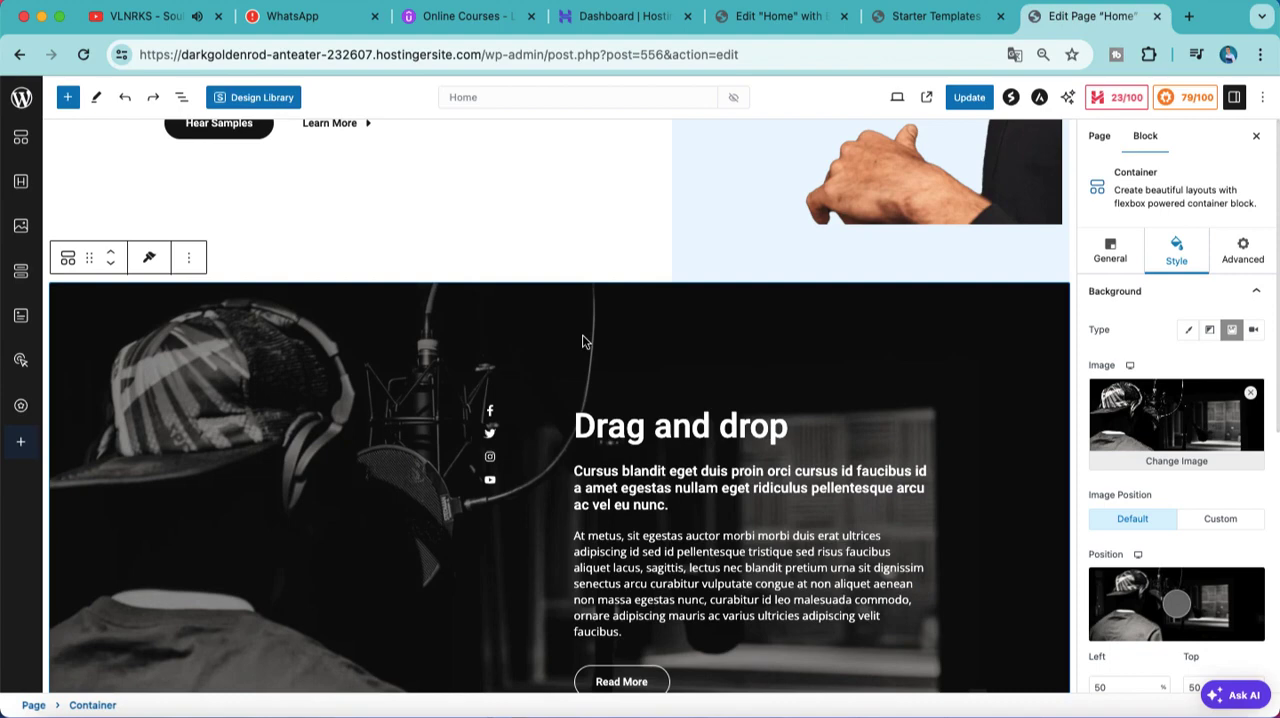
left_click(186, 262)
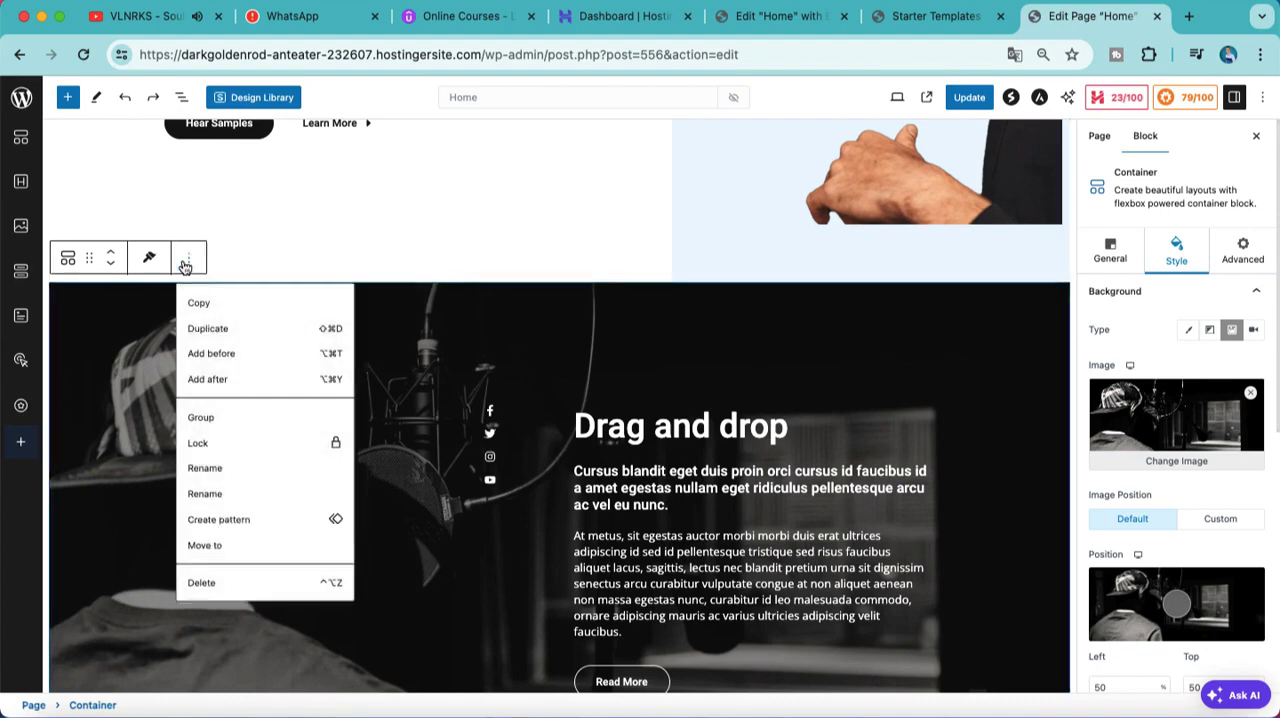
left_click(220, 583)
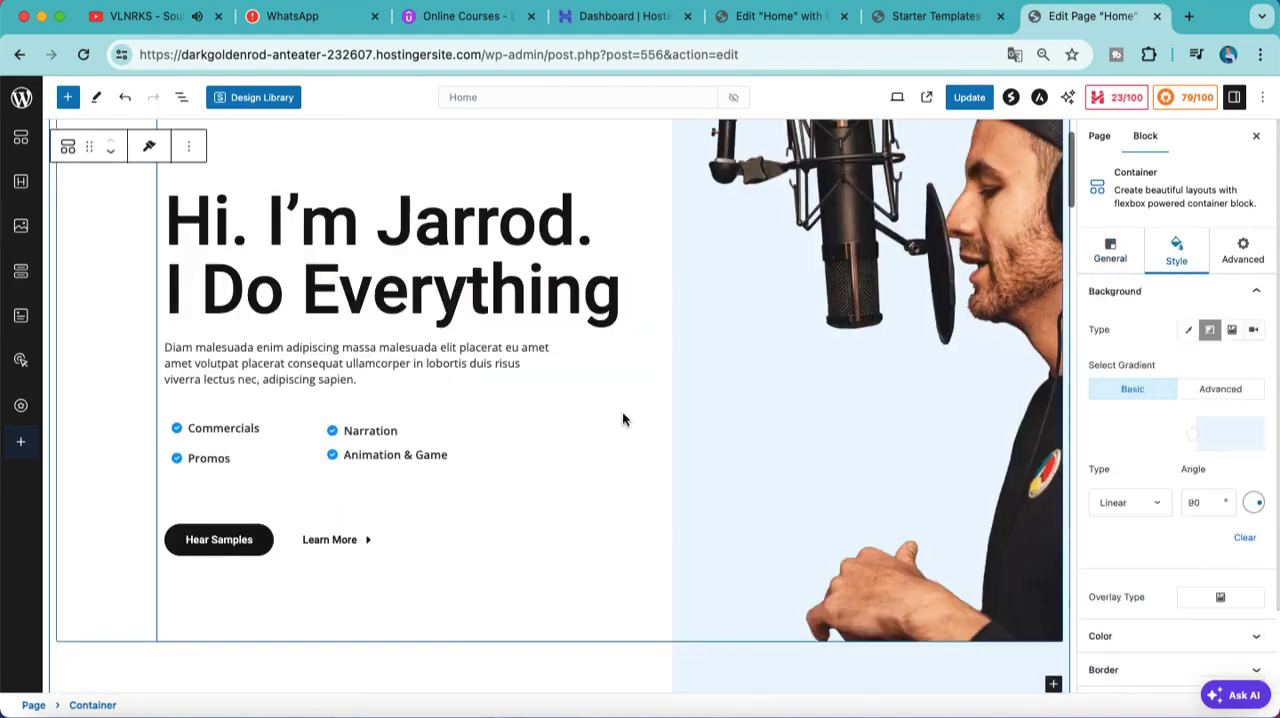
Step: Browse the full list of blocks that can be added to the hero container, and close it
scroll(622, 430, "down", 5)
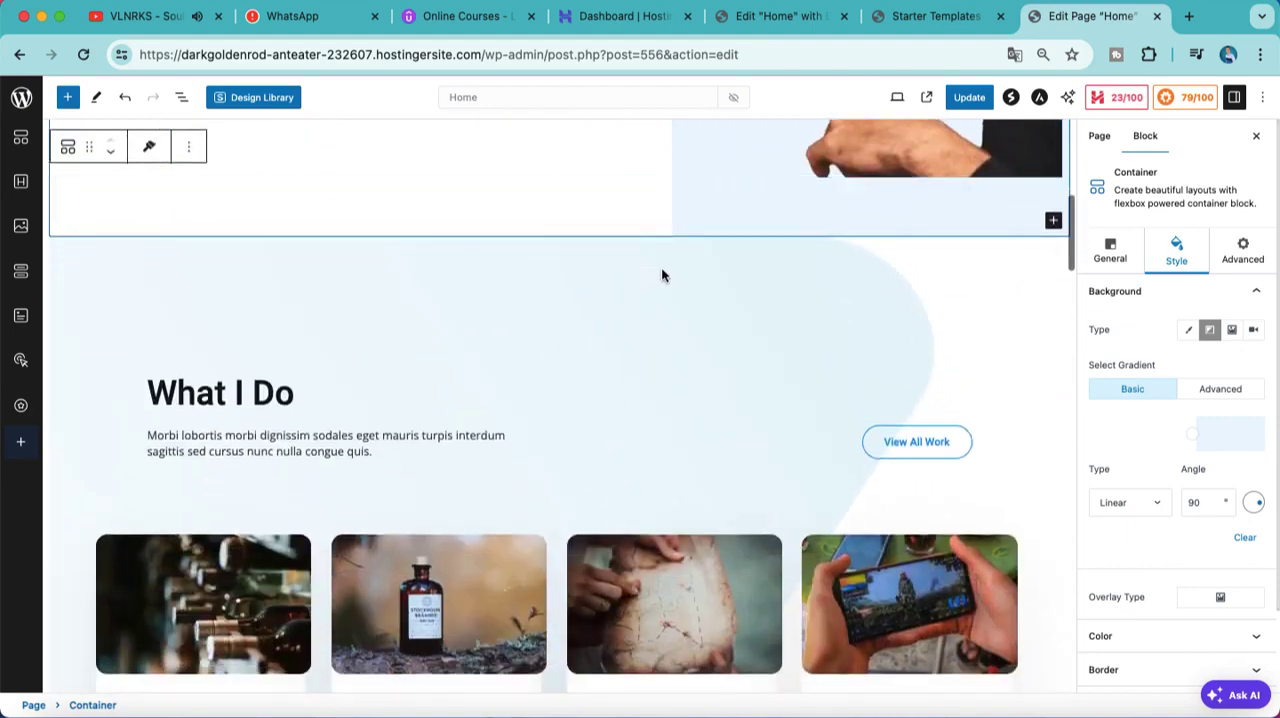
left_click(1053, 220)
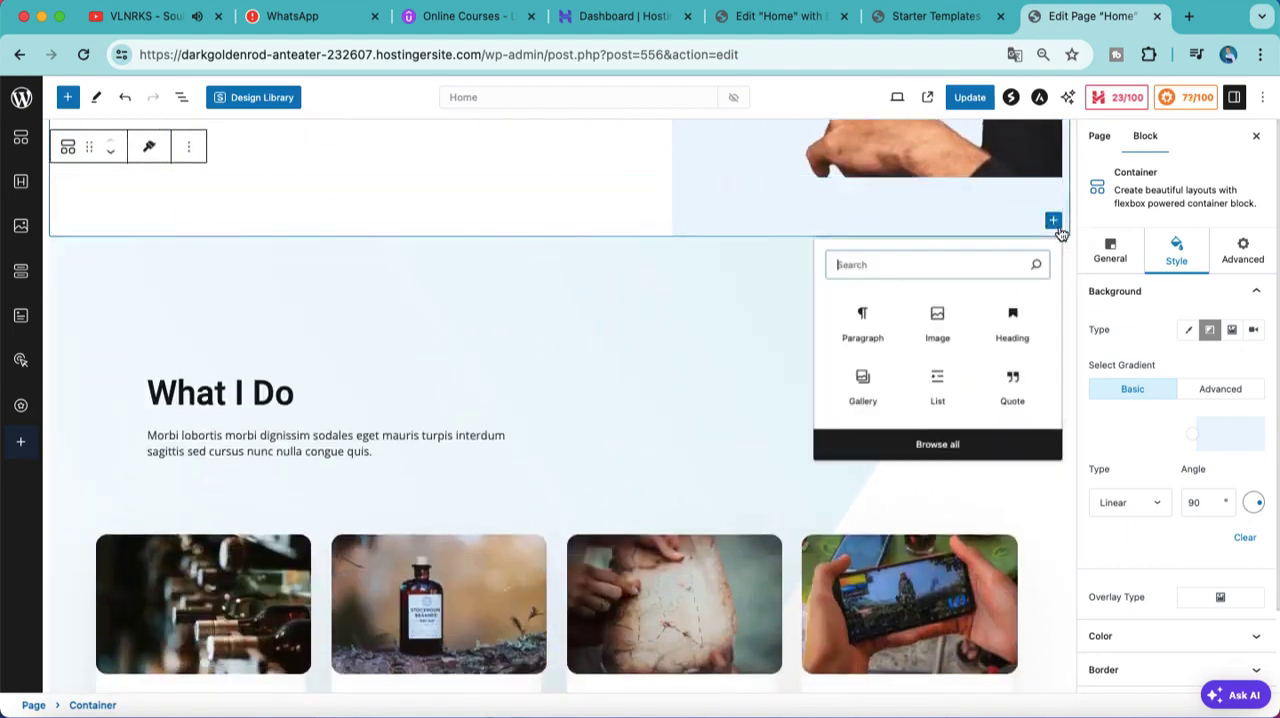
left_click(940, 447)
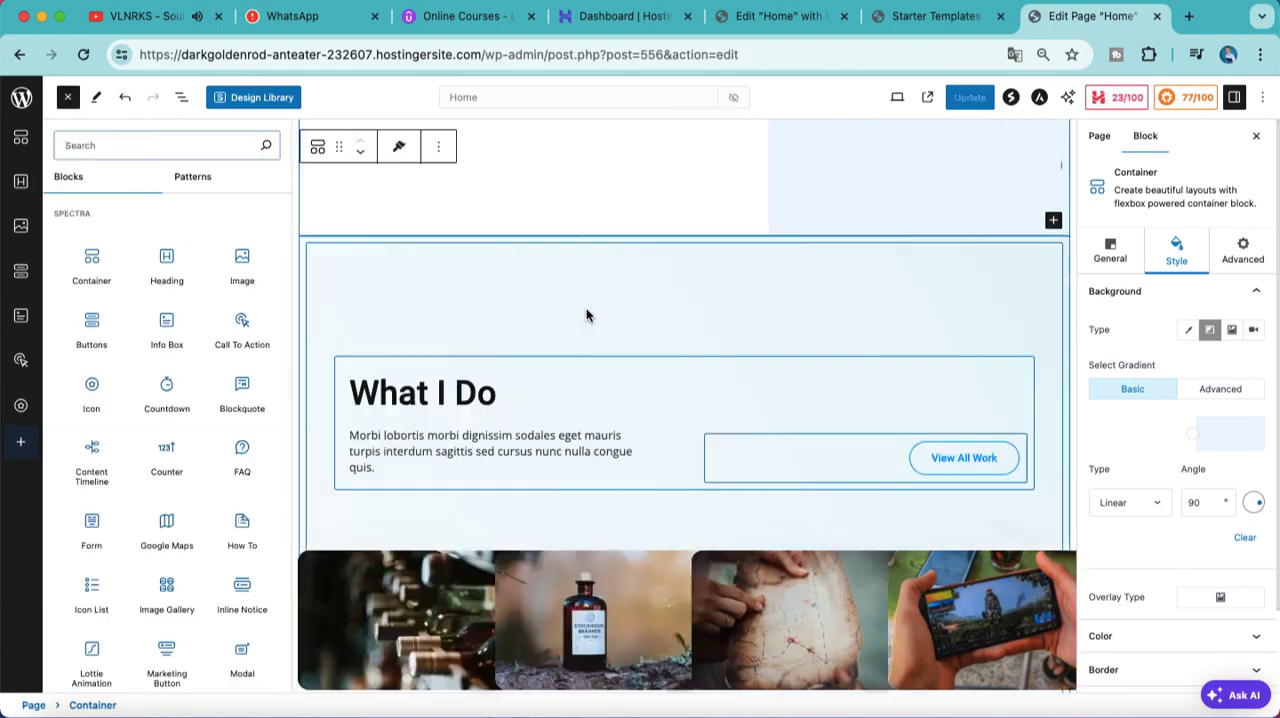
scroll(586, 308, "up", 6)
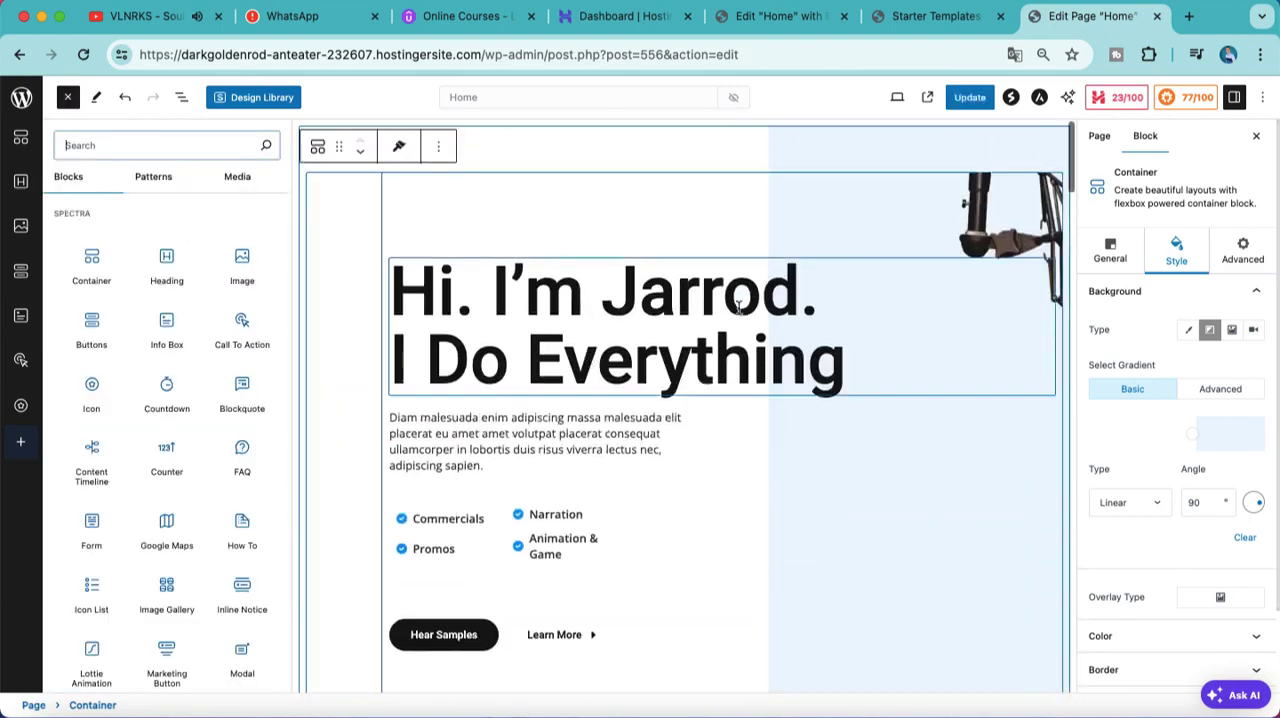
left_click(959, 143)
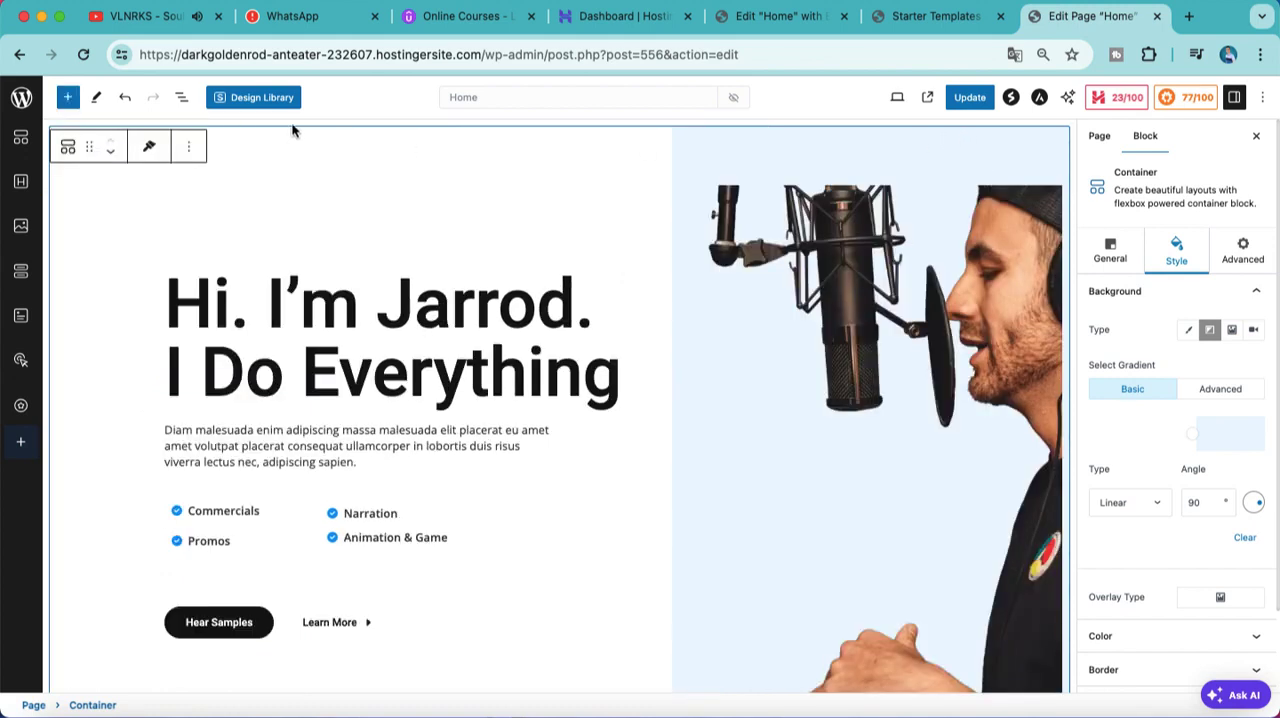
Step: Select the inner hero container and update the Home page to save the edits
left_click(889, 535)
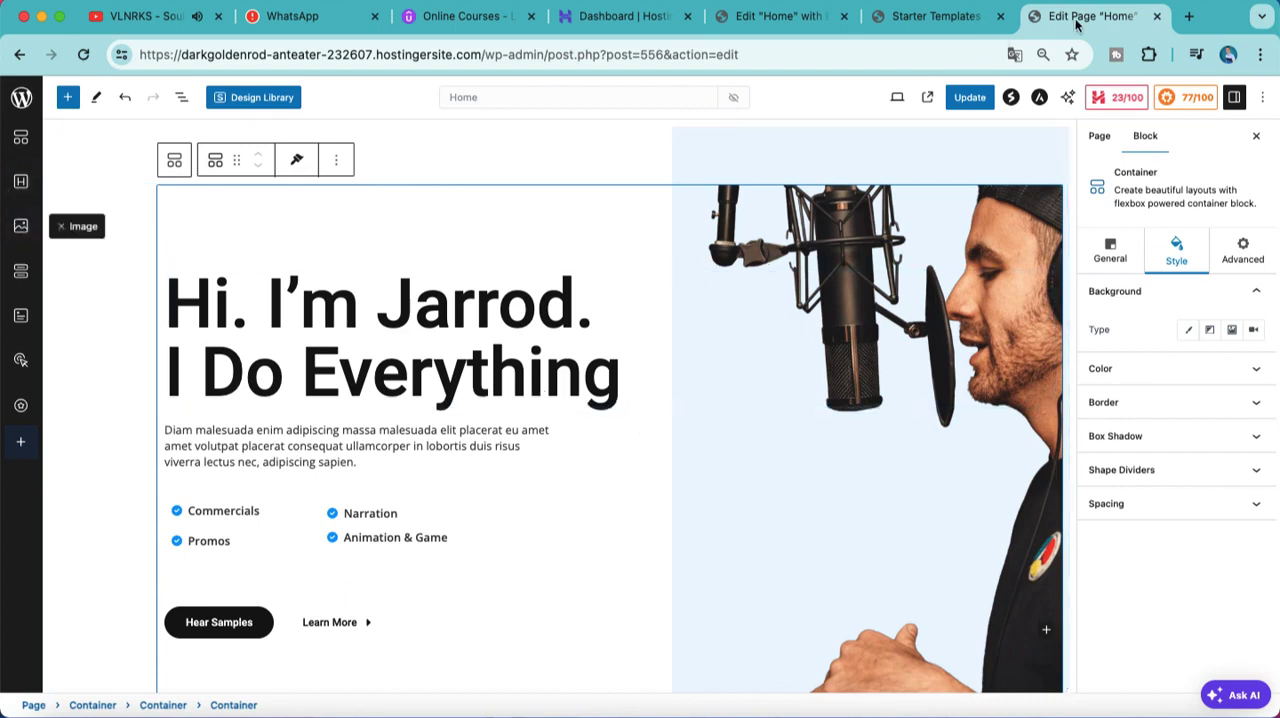
left_click(970, 97)
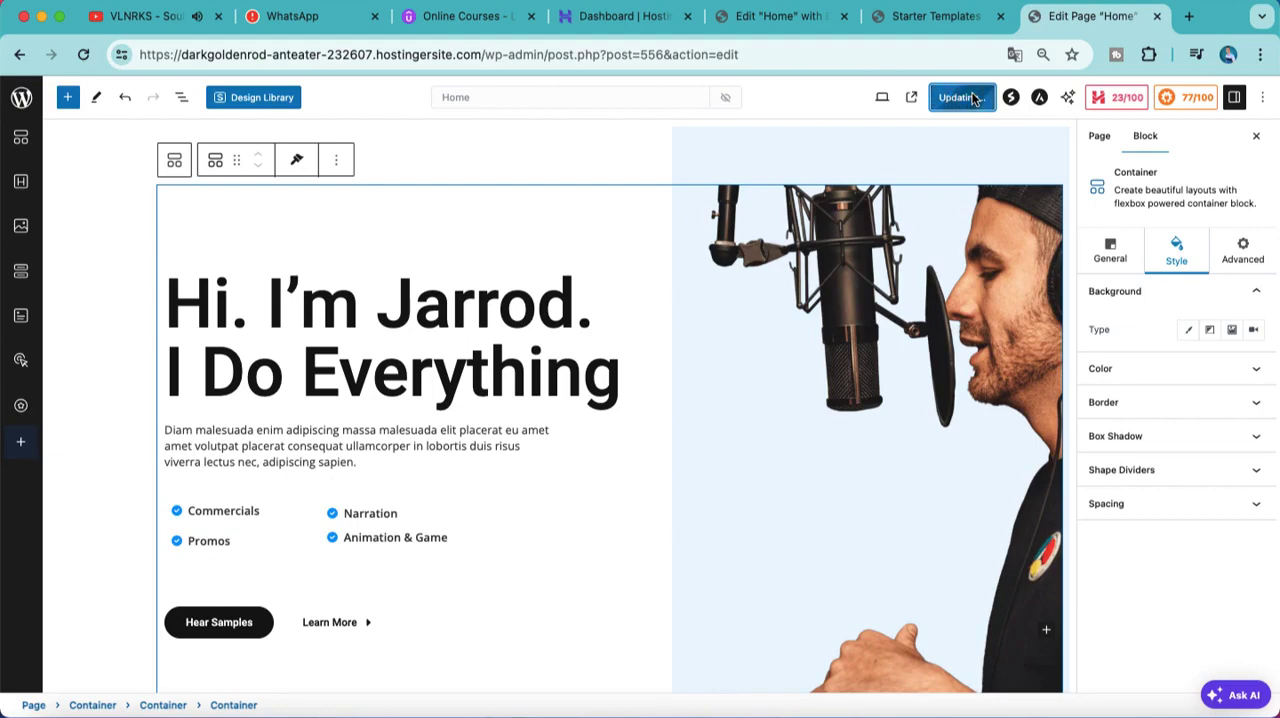